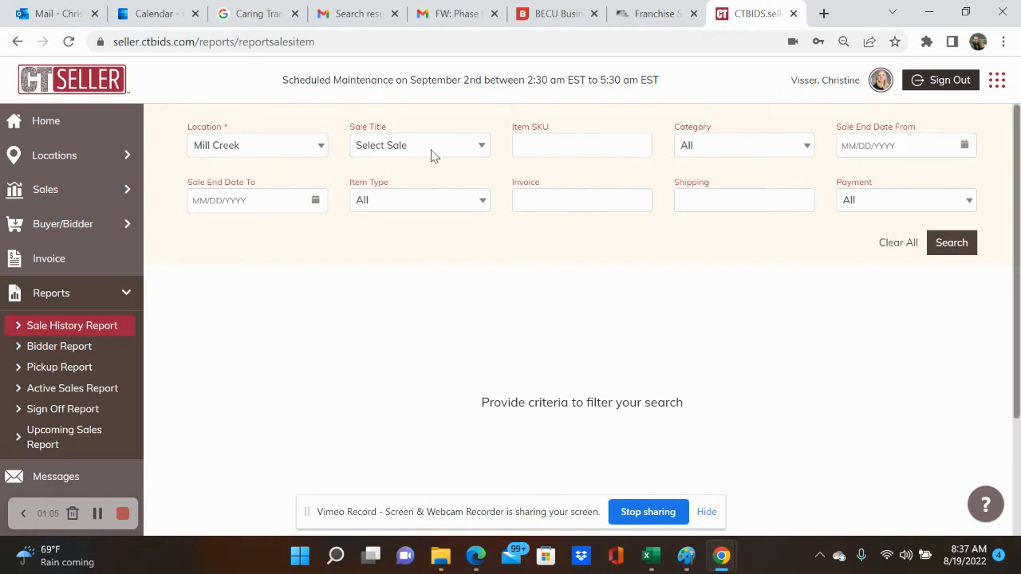
Step: Run the sale history report for the sale "Reloading Supplies, Primers and Bullets" and export the results to CSV
left_click(459, 151)
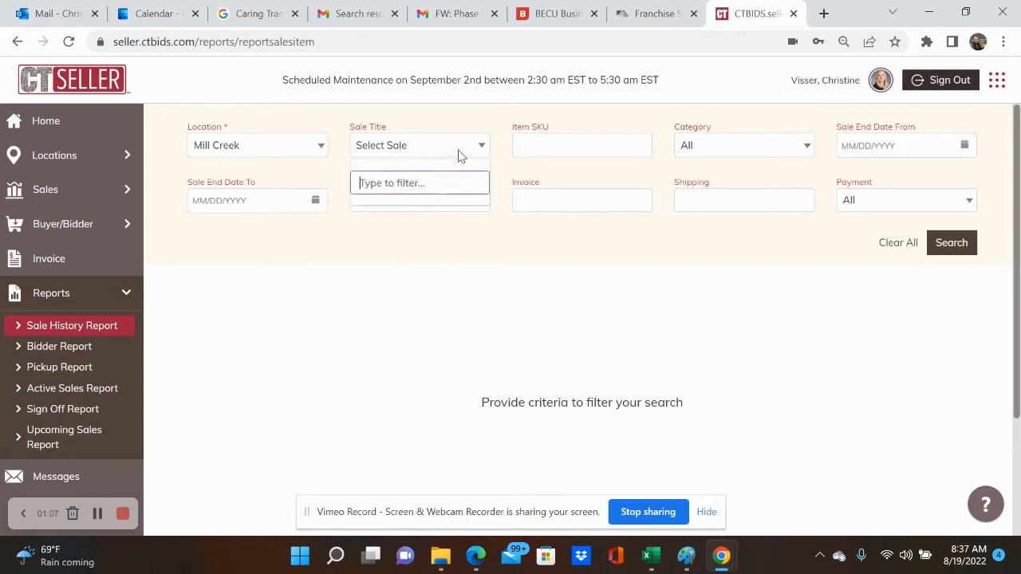
type("relo")
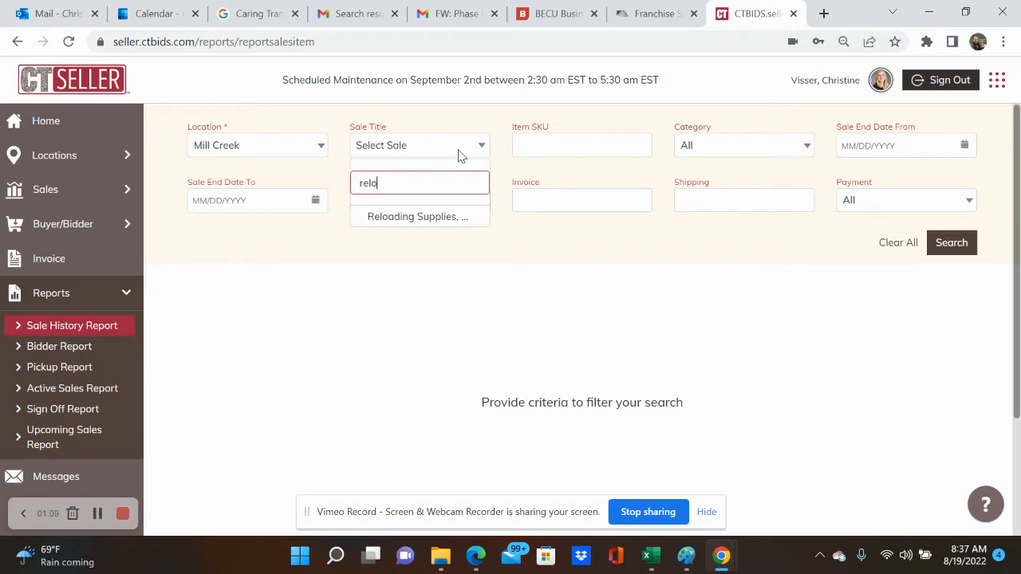
left_click(446, 220)
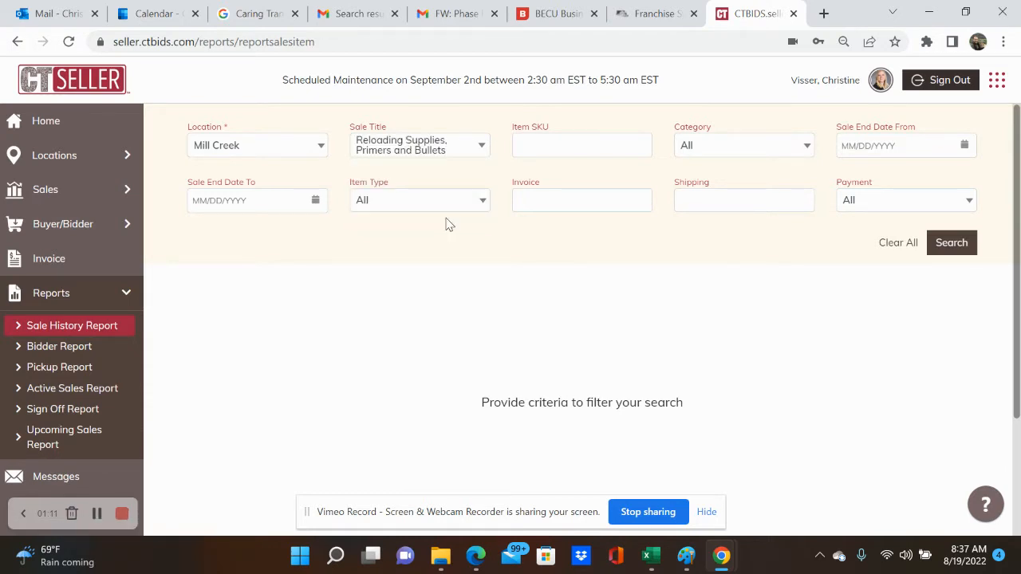
left_click(950, 245)
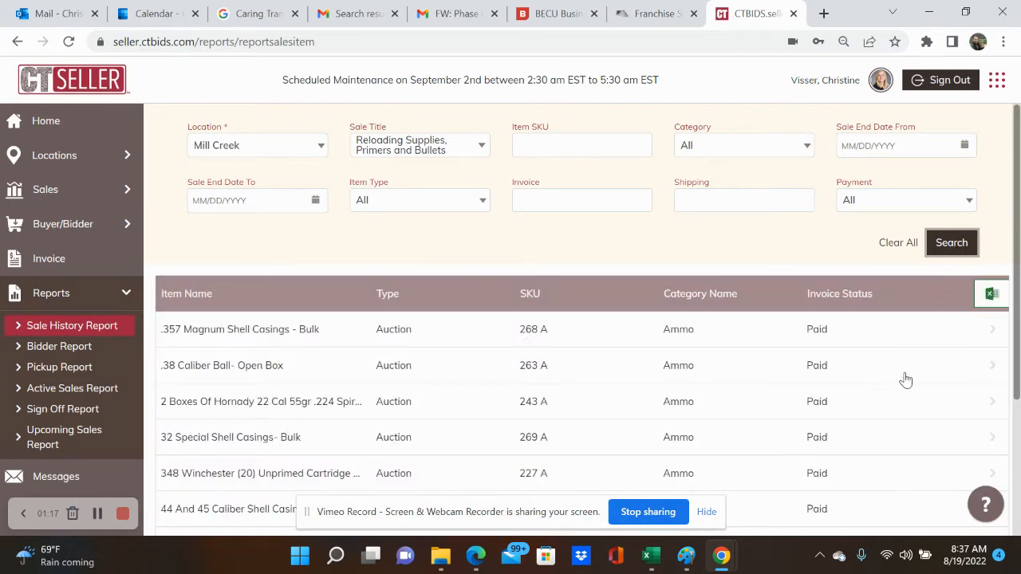
scroll(893, 372, "right", 2)
left_click(941, 299)
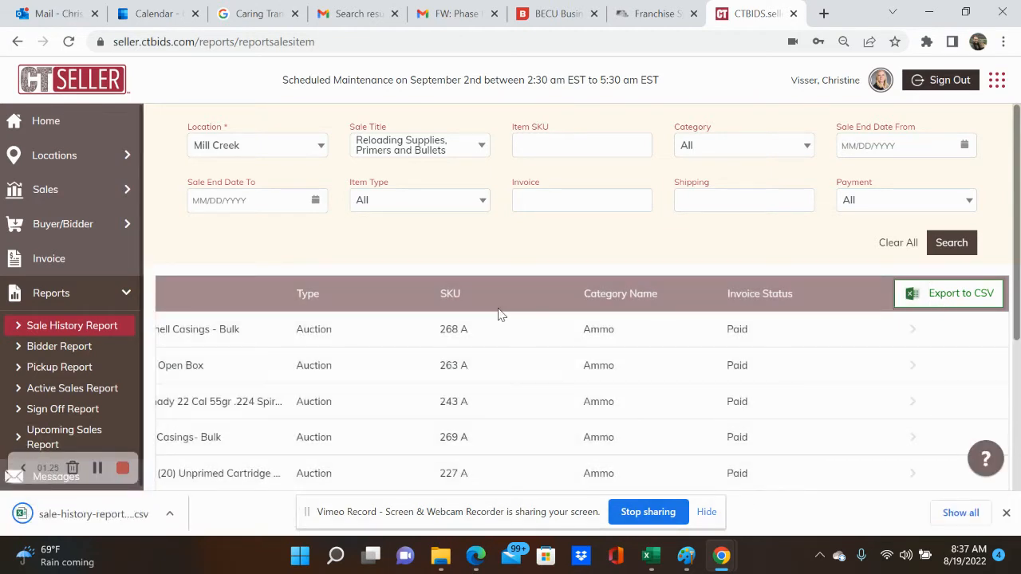
Step: Switch to File Explorer and open the Downloads folder containing the exported report
left_click(439, 555)
left_click(387, 494)
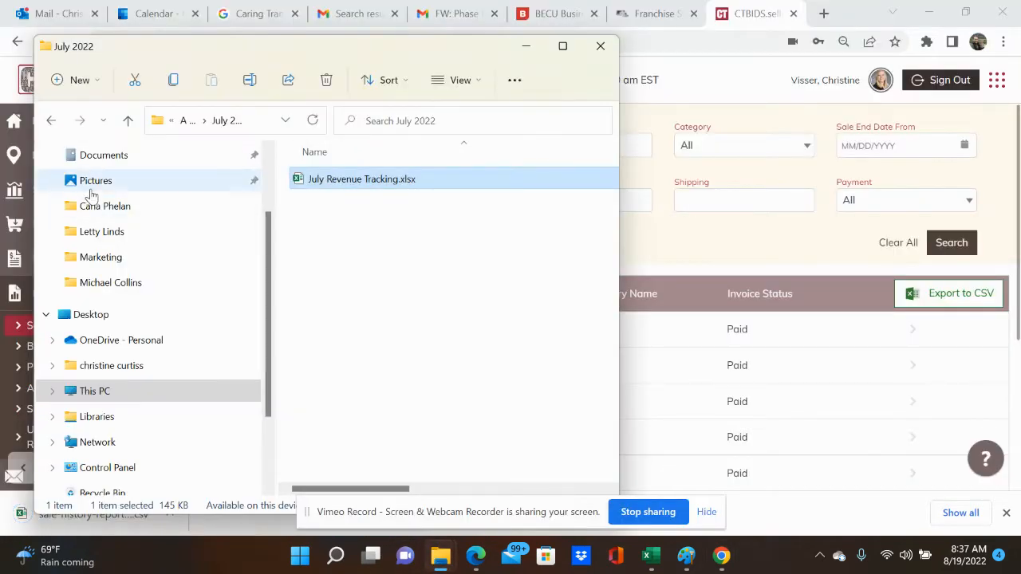
scroll(91, 198, "up", 1)
left_click(103, 207)
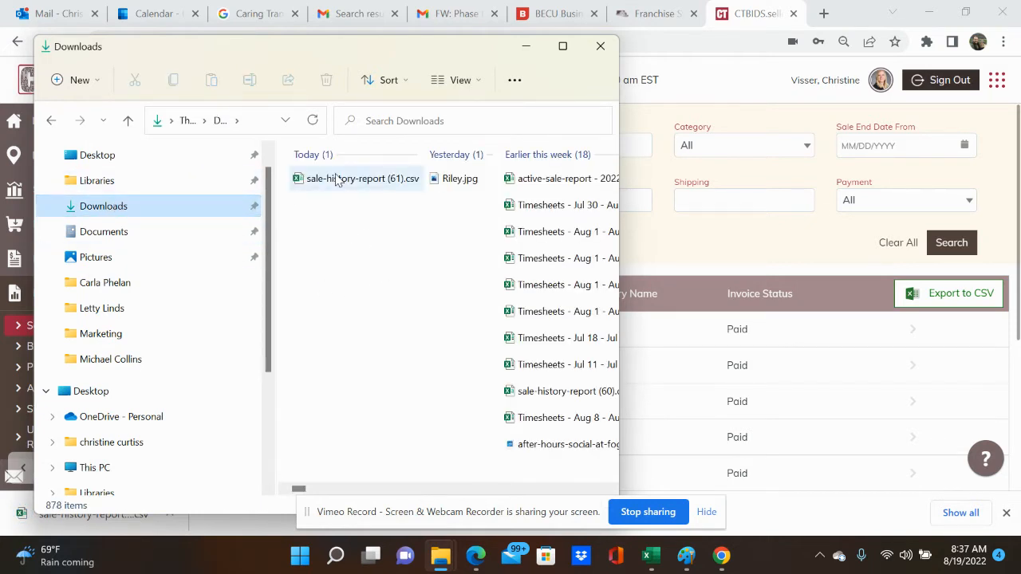
Step: Rename the downloaded sale history report CSV file to "Reloading Contacts"
left_click(337, 179)
right_click(341, 181)
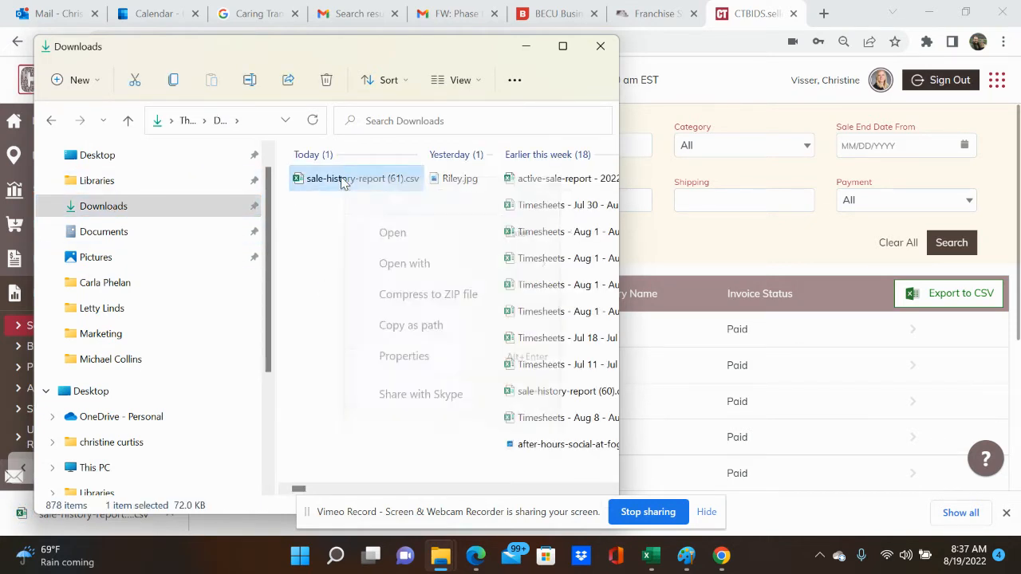
left_click(341, 183)
right_click(341, 181)
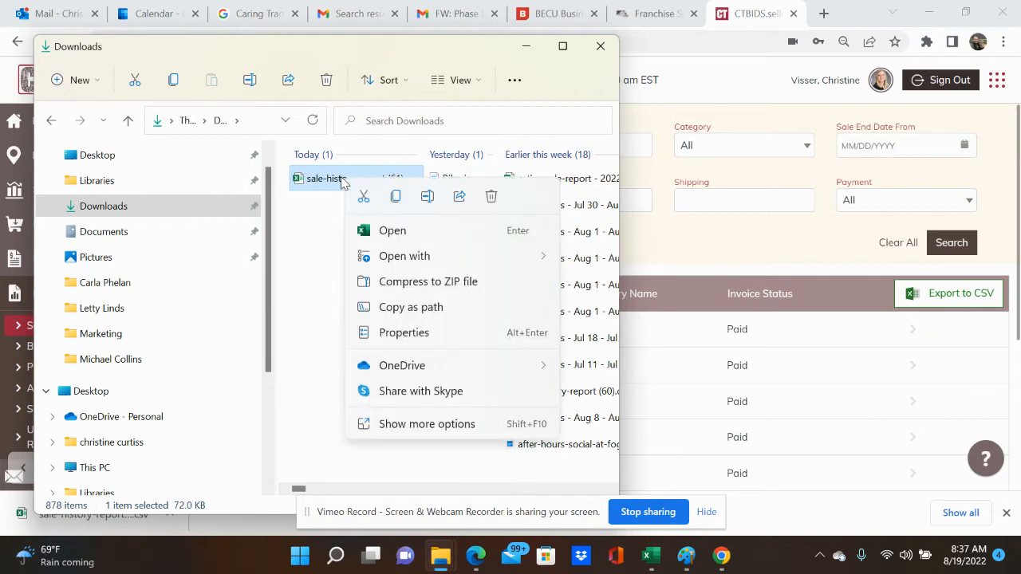
left_click(323, 180)
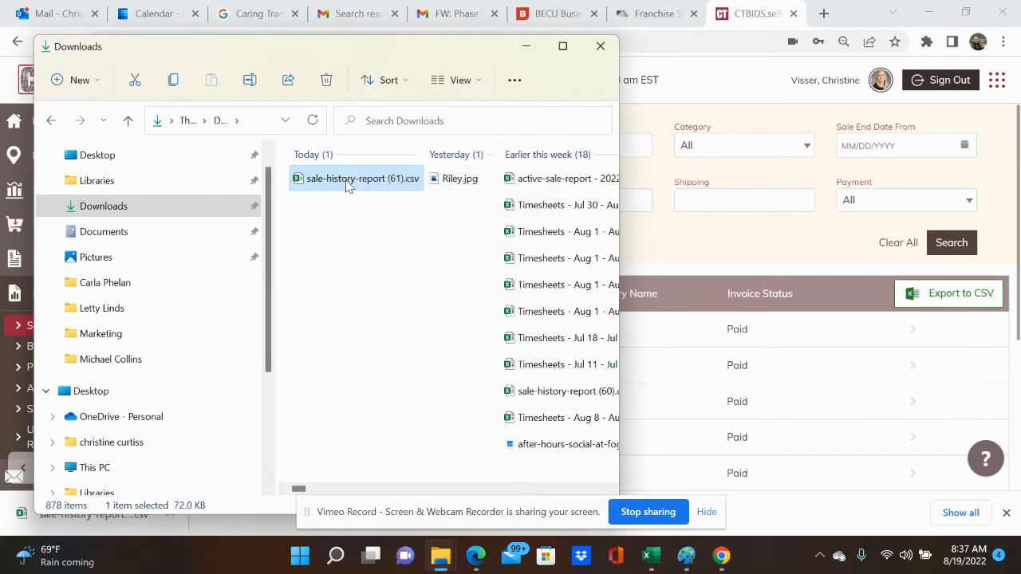
left_click(351, 182)
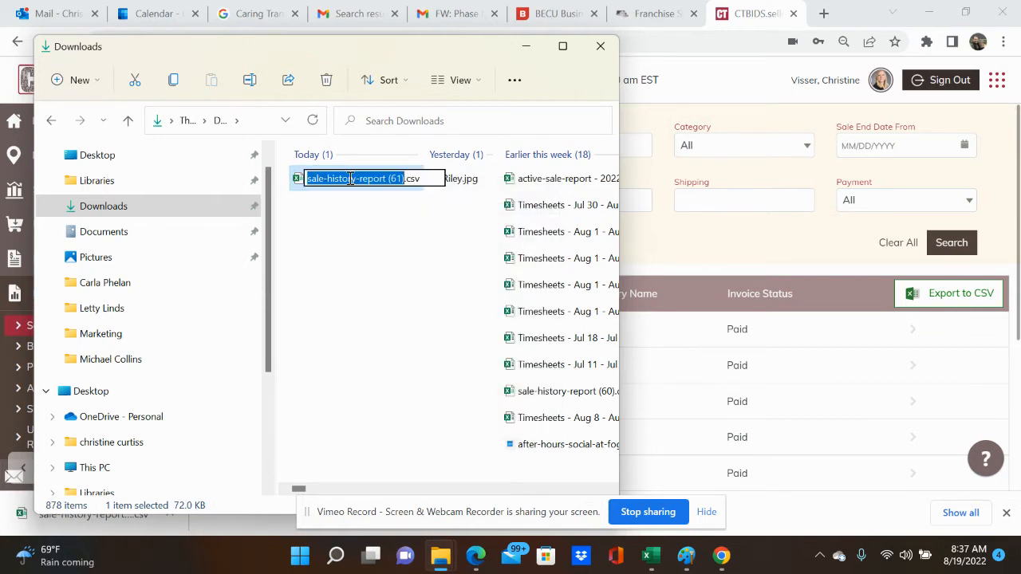
type("Reloading")
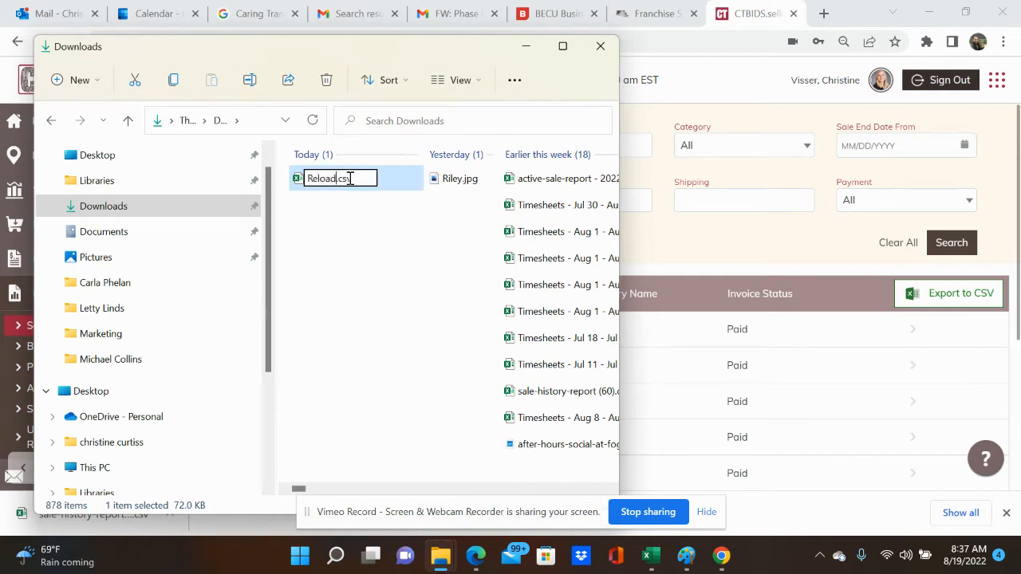
type(" Contacts")
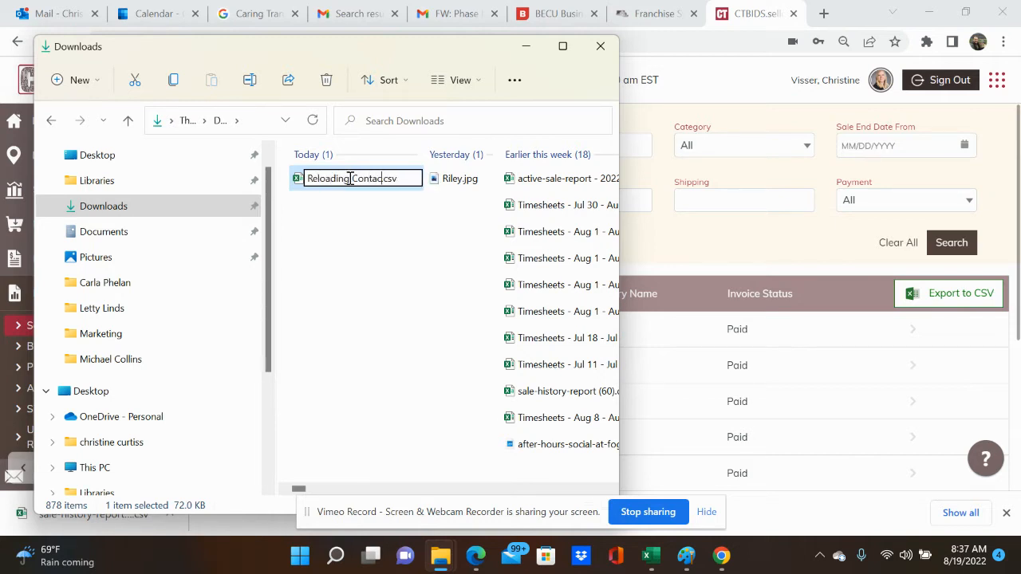
key("Return")
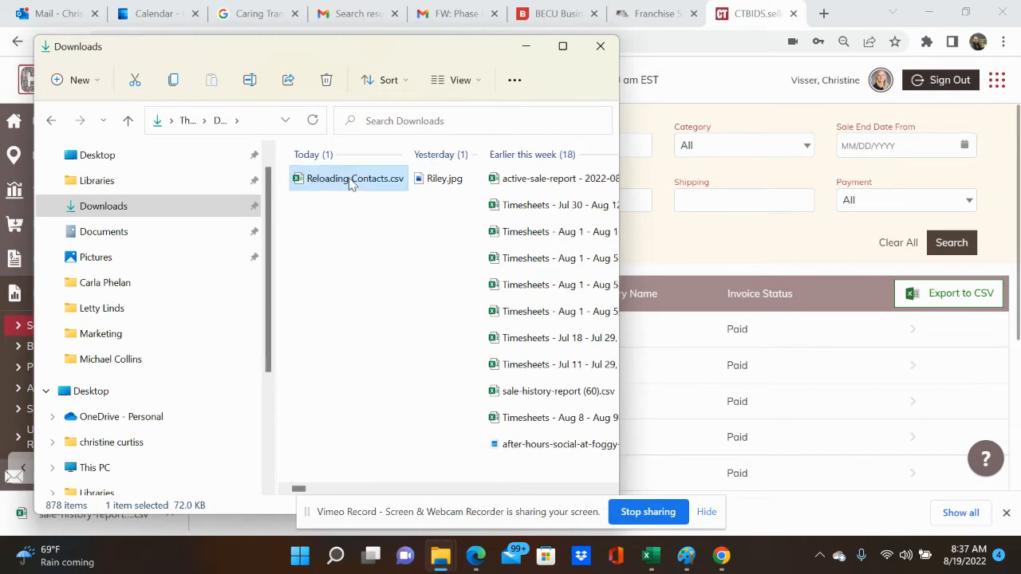
Step: Switch to the FranConnect site in the browser and open the CRM data import page
left_click(637, 11)
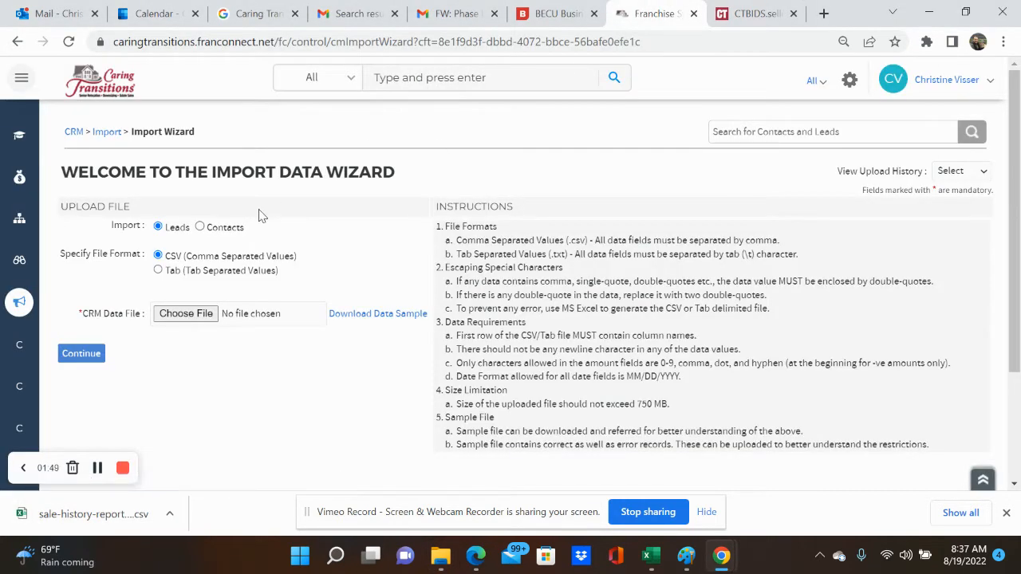
mouse_move(68, 289)
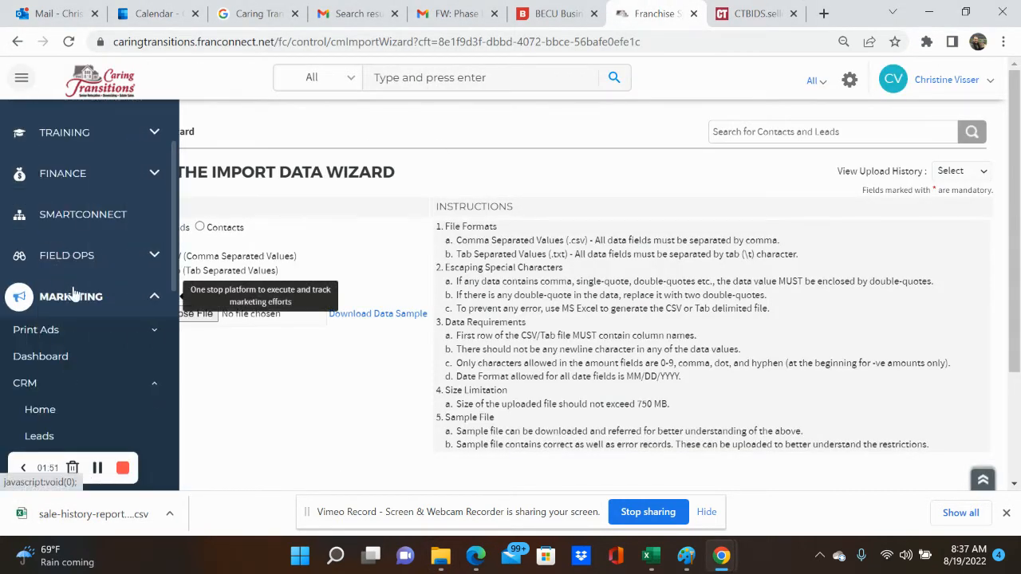
scroll(72, 291, "down", 3)
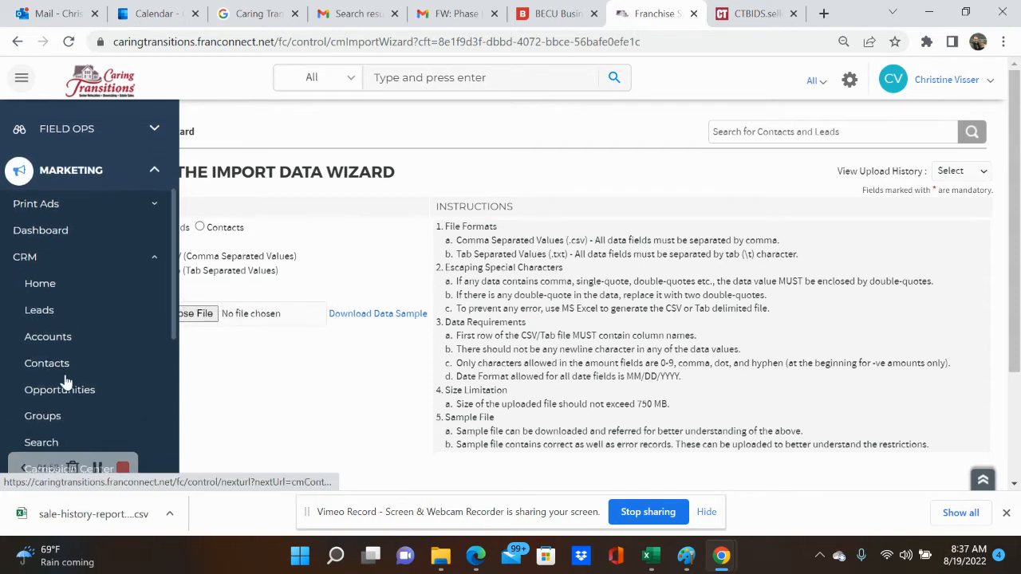
scroll(66, 380, "down", 7)
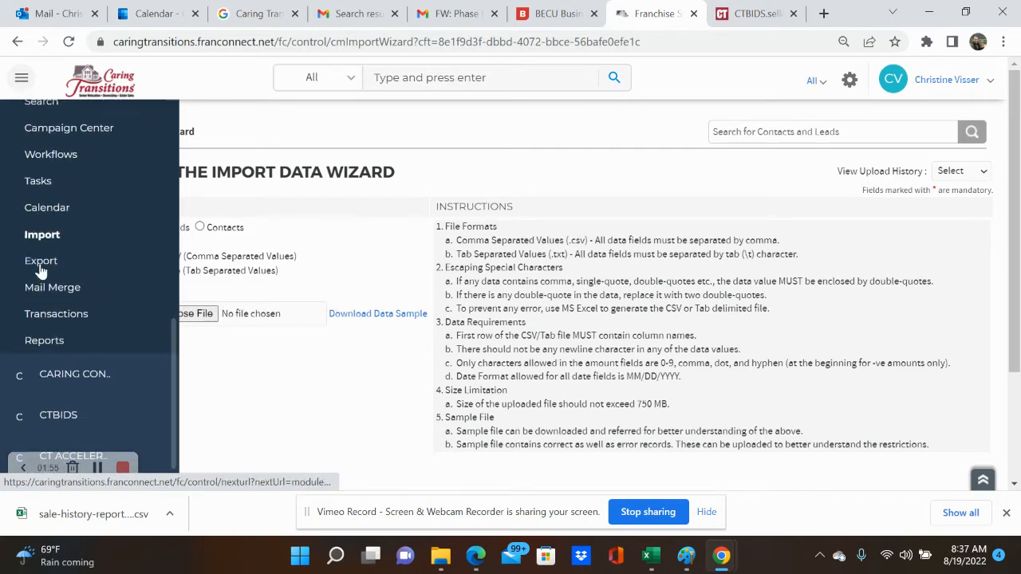
left_click(45, 236)
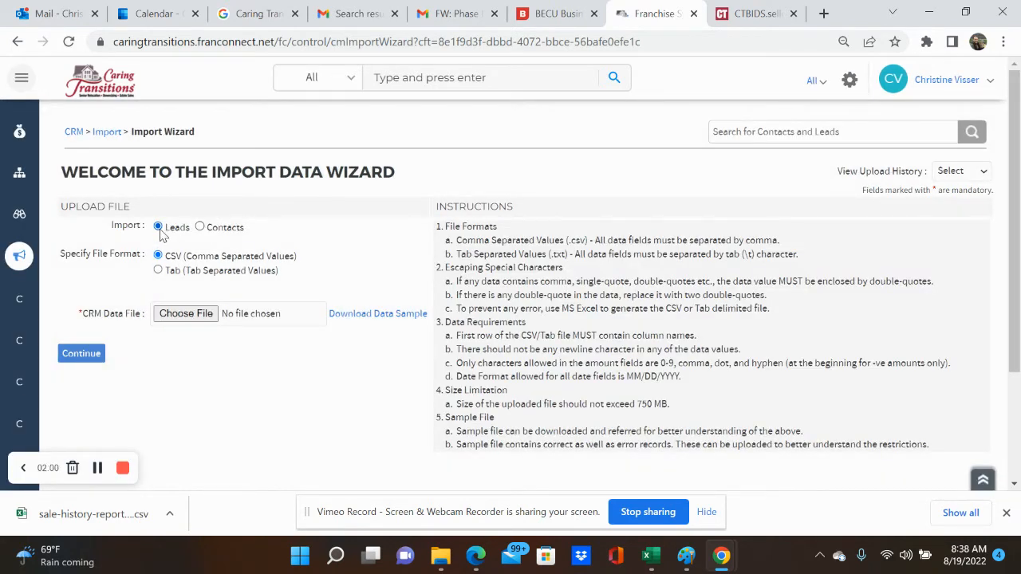
Step: Set the import type to Contacts, choose Reloading Contacts.csv as the CRM data file, and continue to the column mapping
left_click(200, 227)
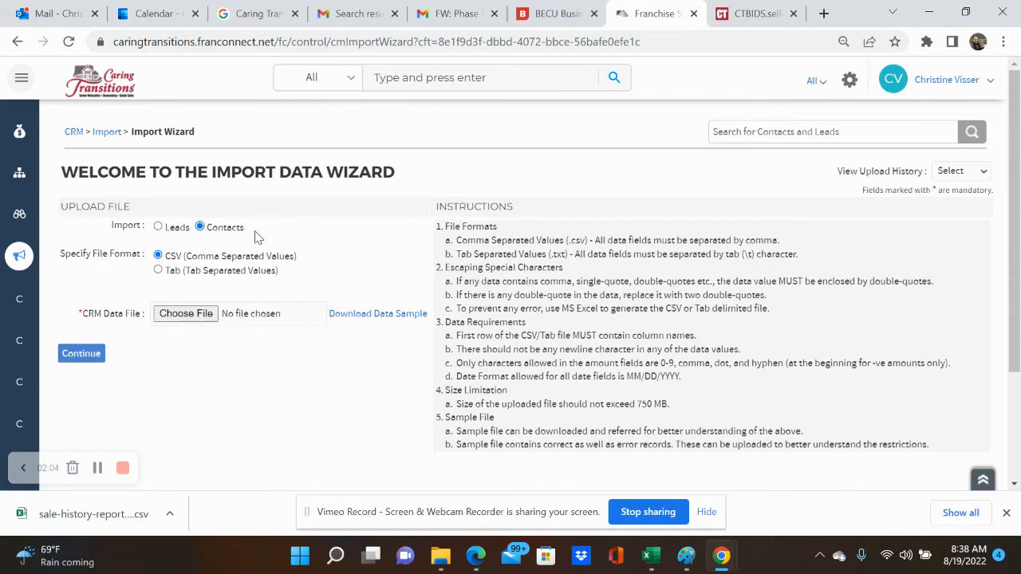
left_click(192, 314)
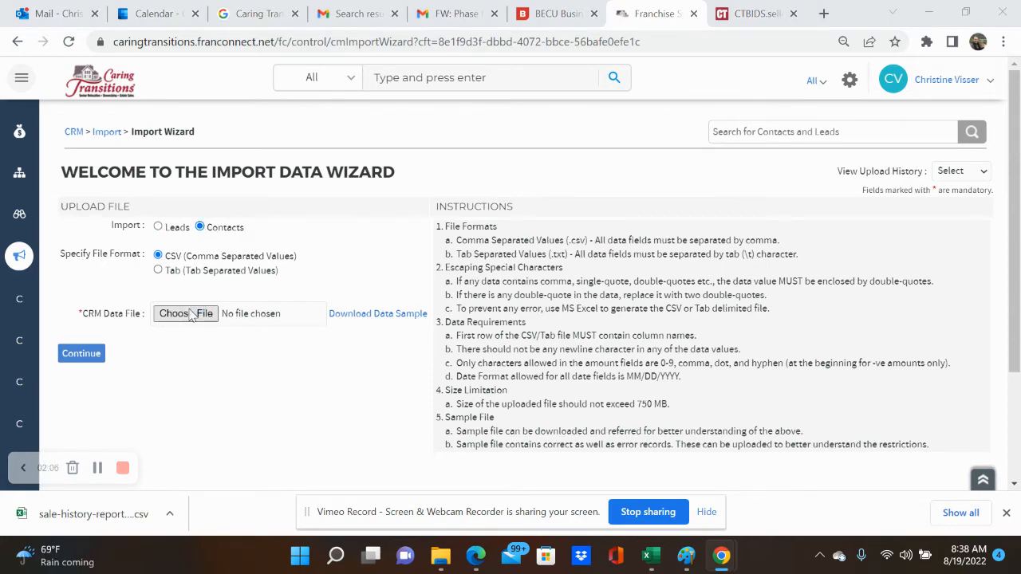
left_click(383, 193)
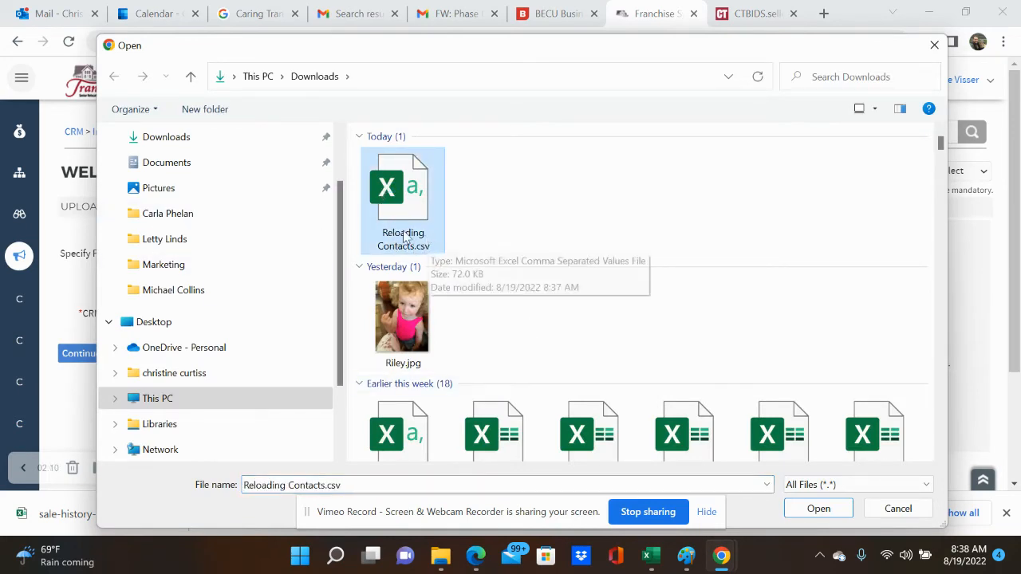
left_click(817, 508)
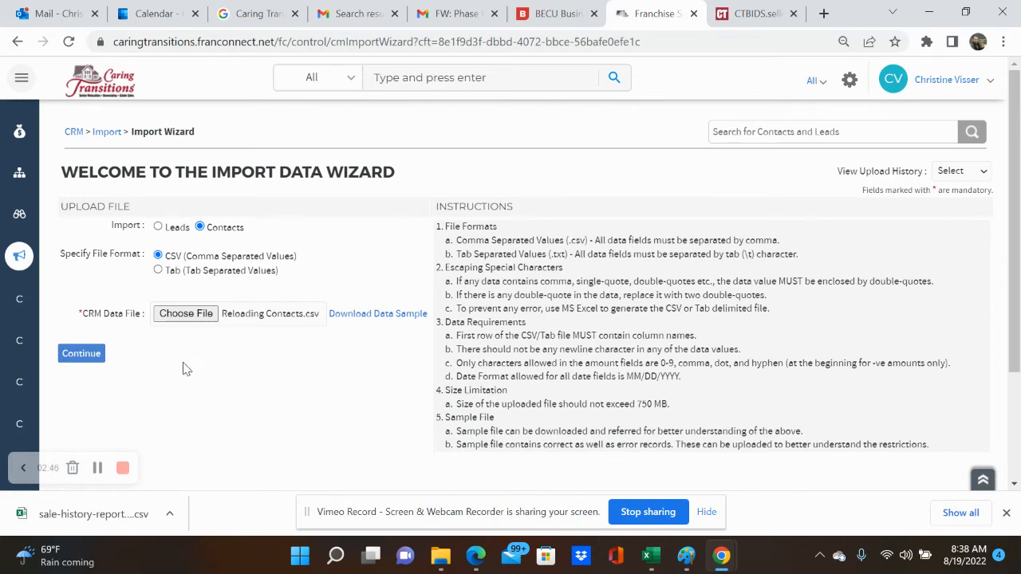
left_click(83, 353)
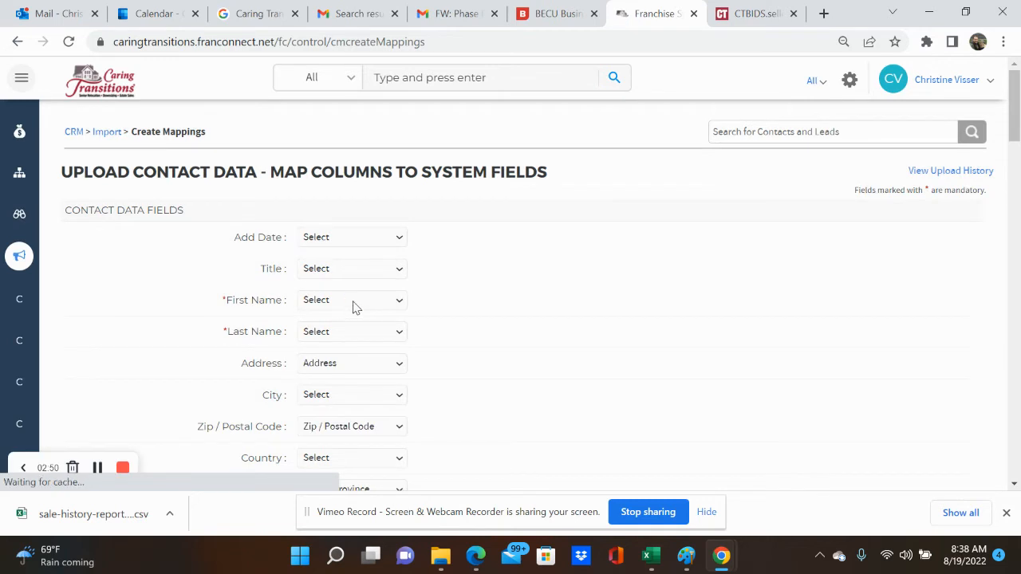
Step: Map the required First Name contact field to the Winner First Name column
left_click(353, 303)
key("c")
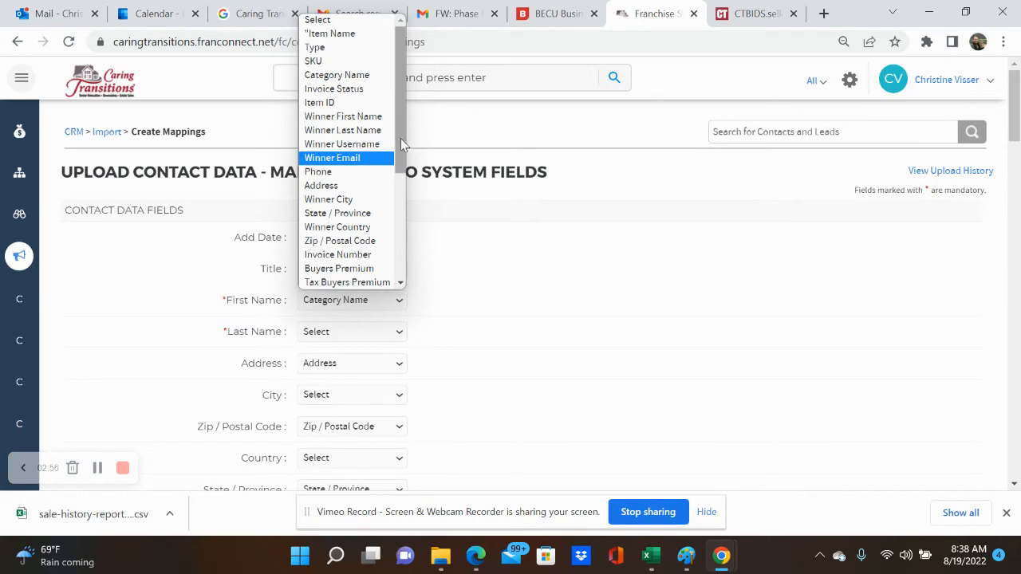
left_click_drag(400, 138, 401, 187)
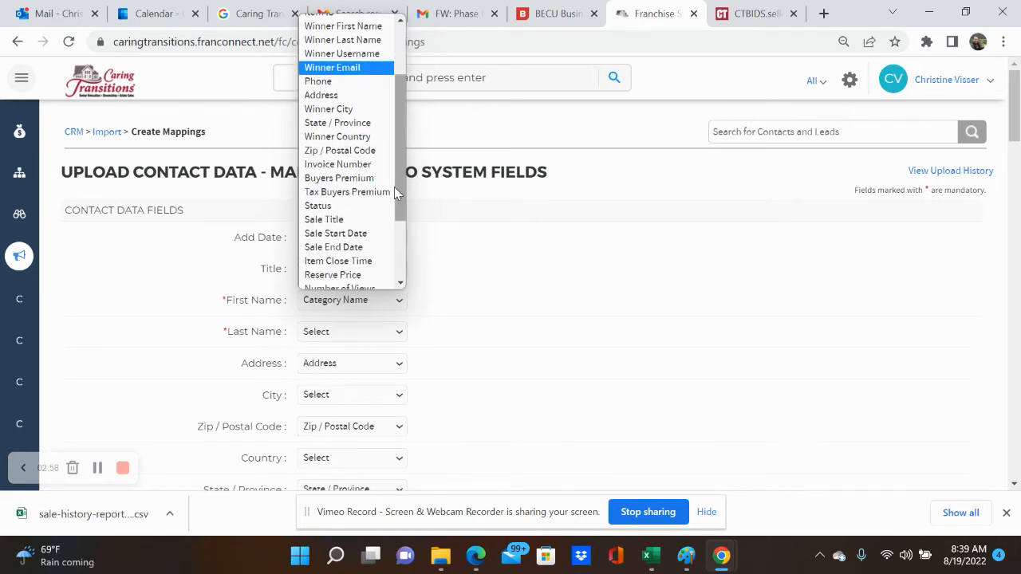
left_click(465, 313)
left_click(398, 304)
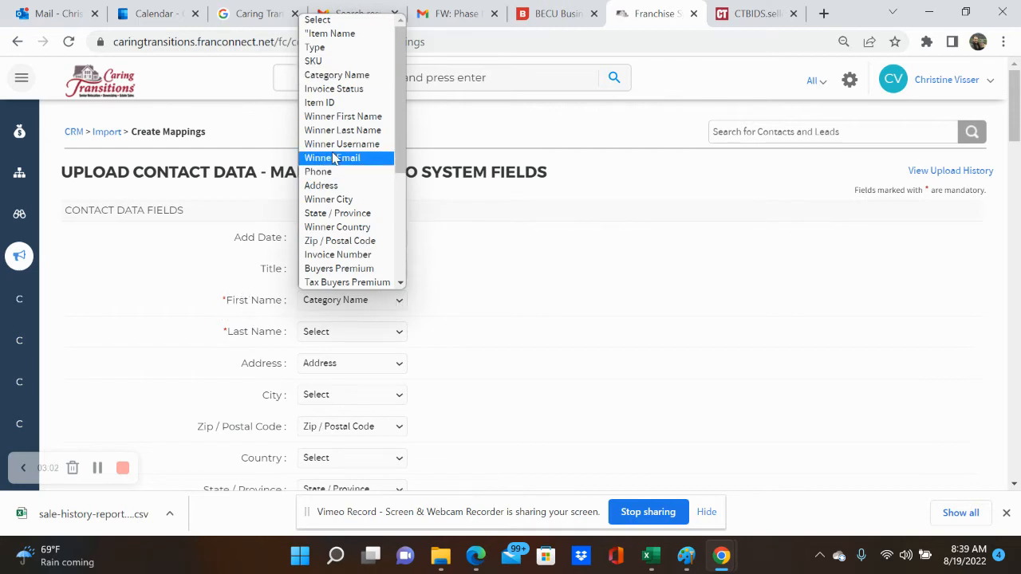
scroll(354, 227, "down", 3)
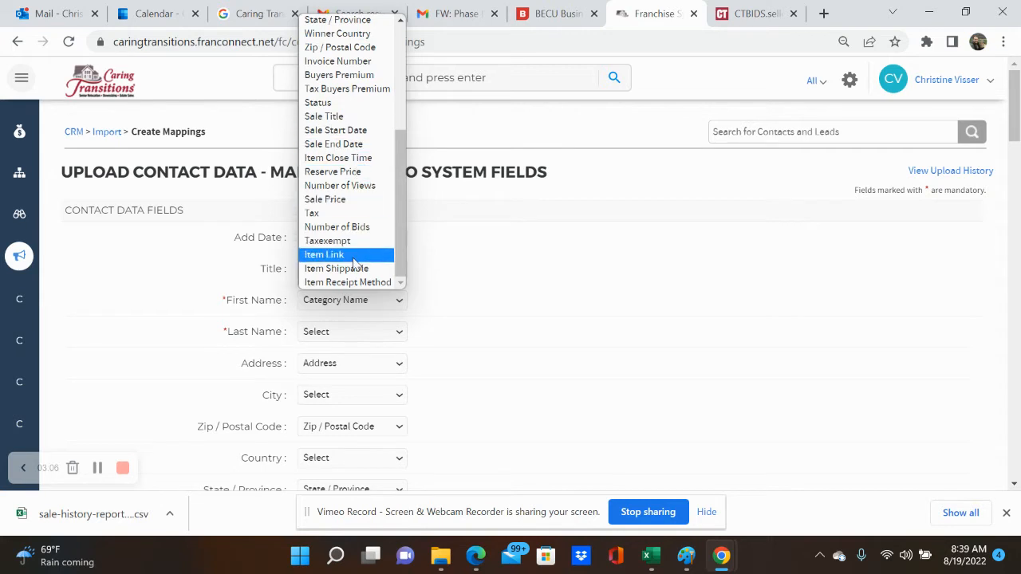
scroll(353, 260, "up", 5)
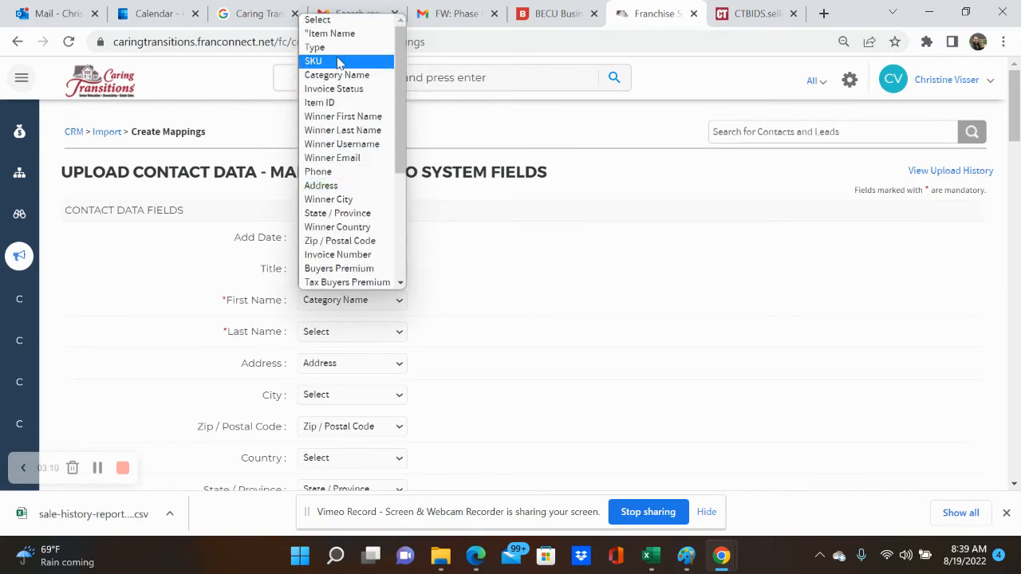
left_click(350, 118)
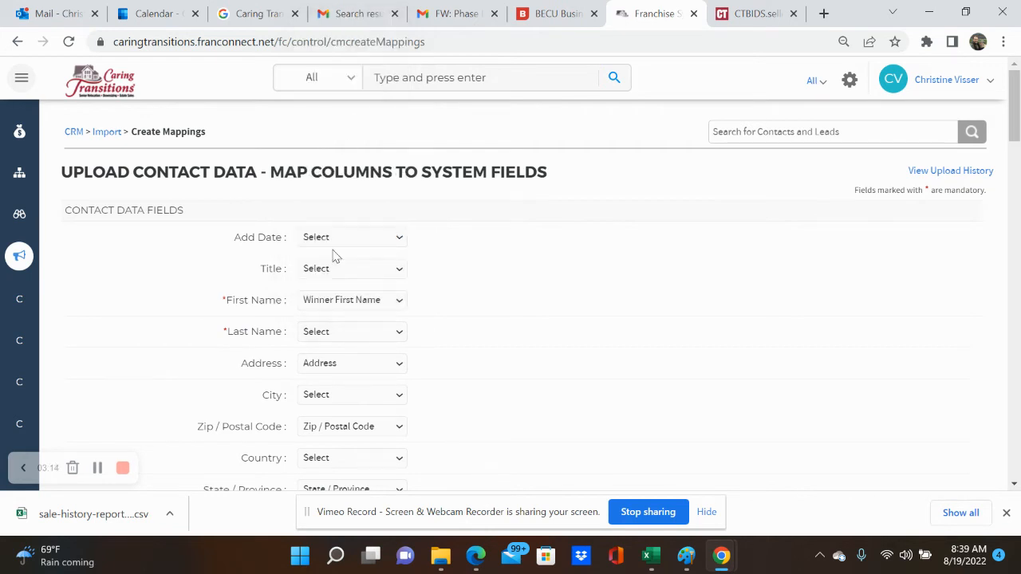
Step: Map the required Last Name contact field to the Winner Last Name column
left_click(337, 331)
left_click(337, 331)
left_click(337, 331)
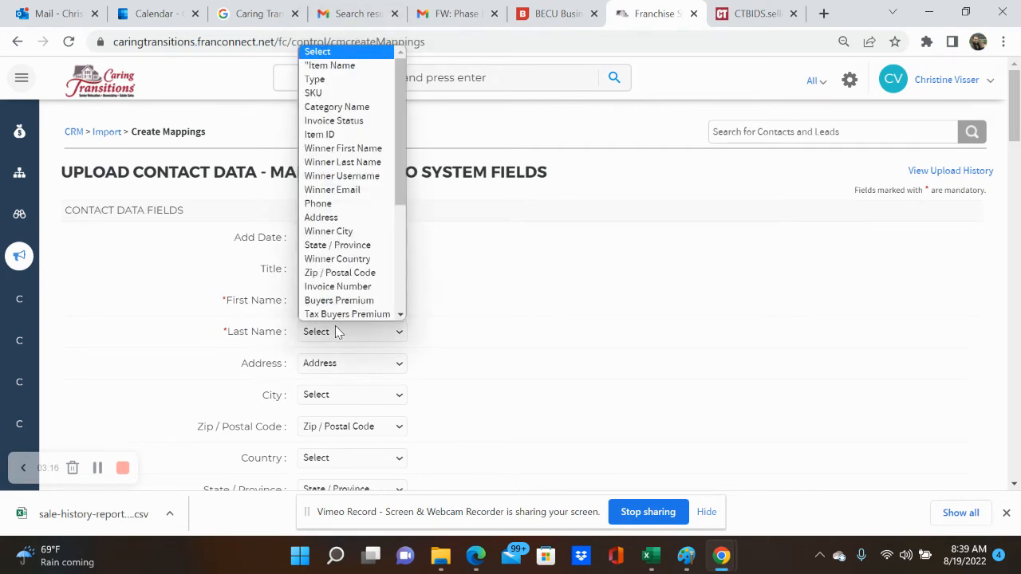
left_click(371, 164)
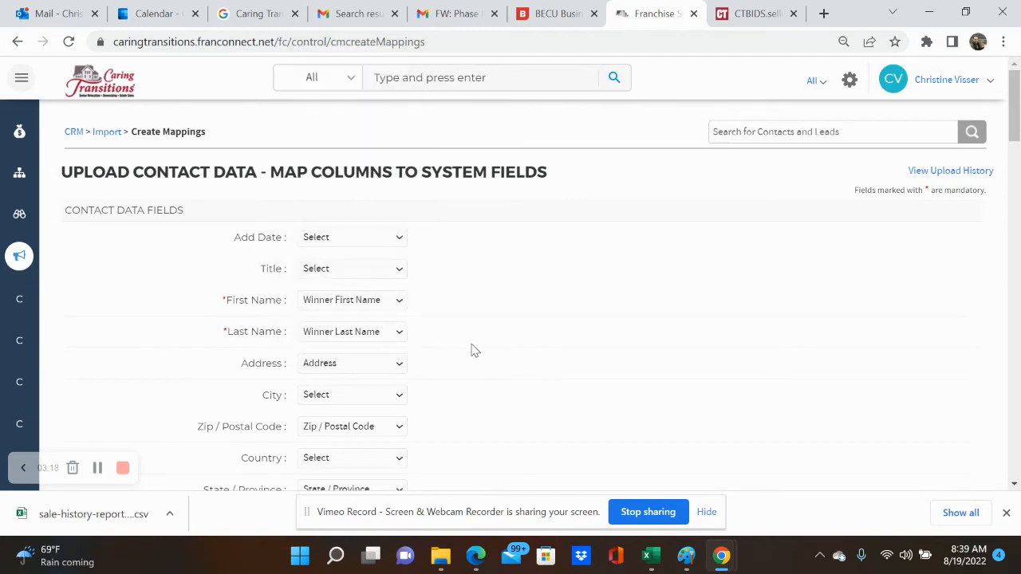
scroll(471, 350, "down", 1)
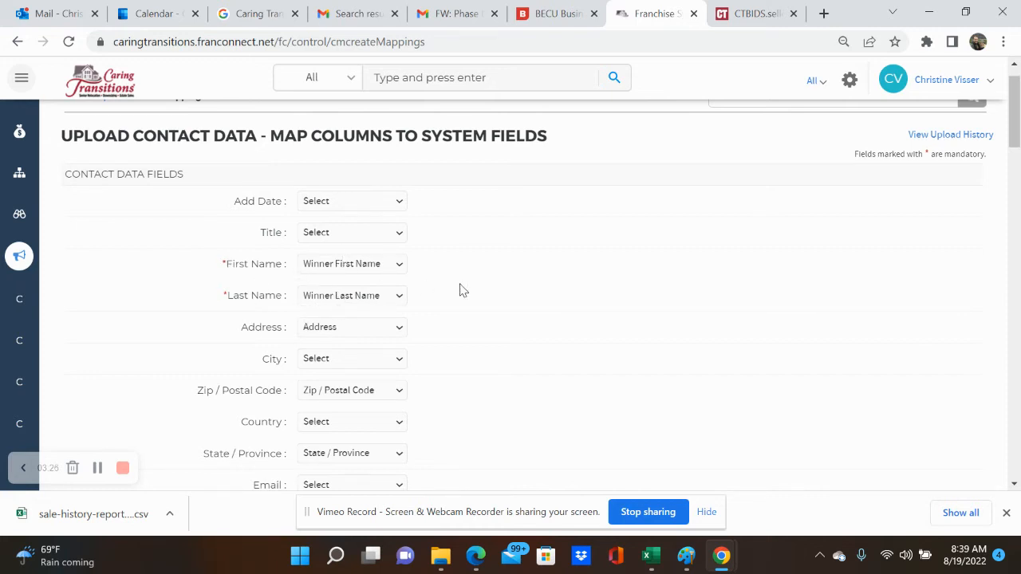
scroll(437, 368, "down", 1)
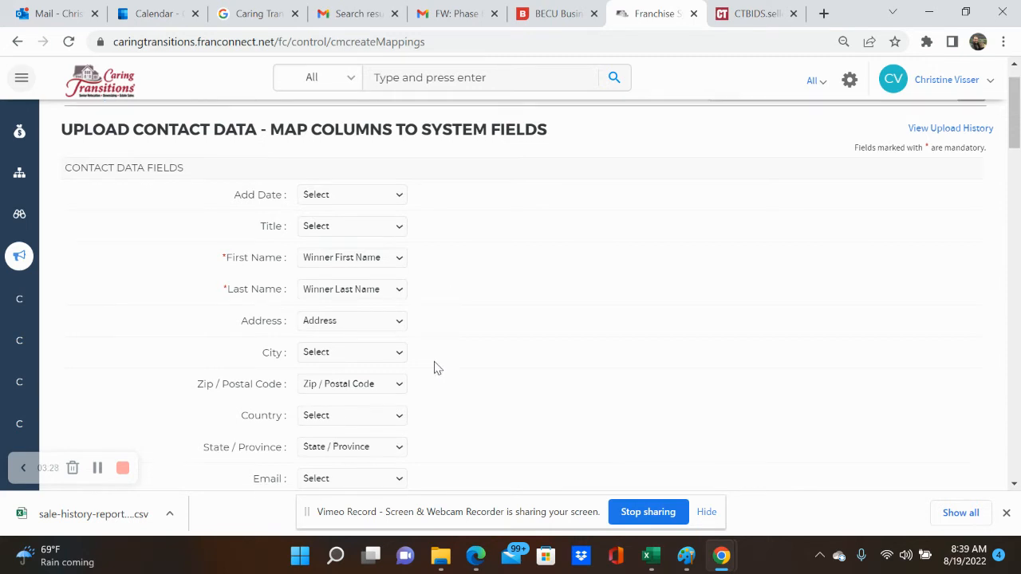
scroll(437, 368, "down", 1)
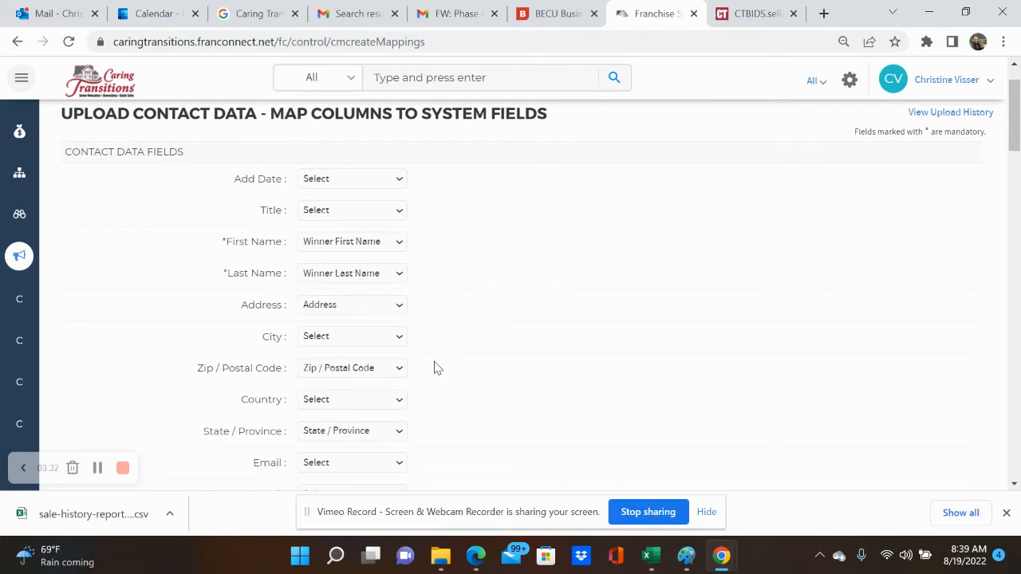
Step: Review the contact and account field mappings from the start of the form through to the default data fields
scroll(437, 367, "down", 1)
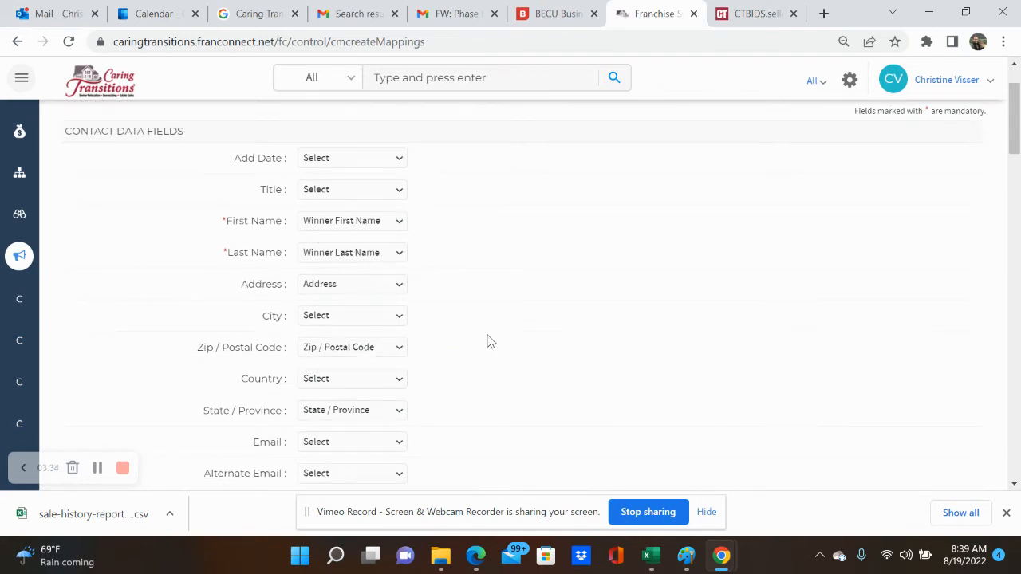
scroll(490, 341, "down", 5)
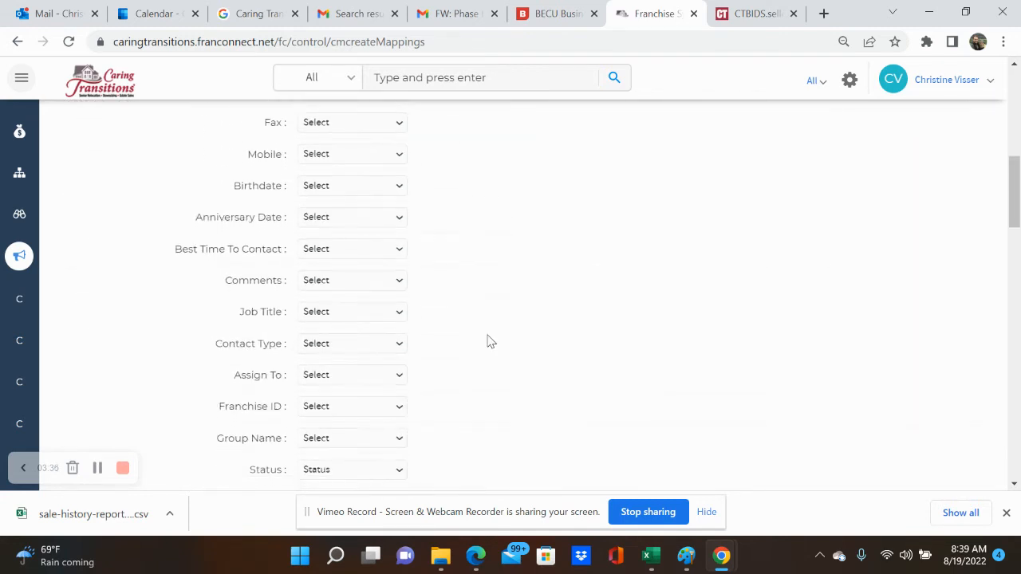
scroll(487, 342, "down", 2)
scroll(487, 341, "up", 9)
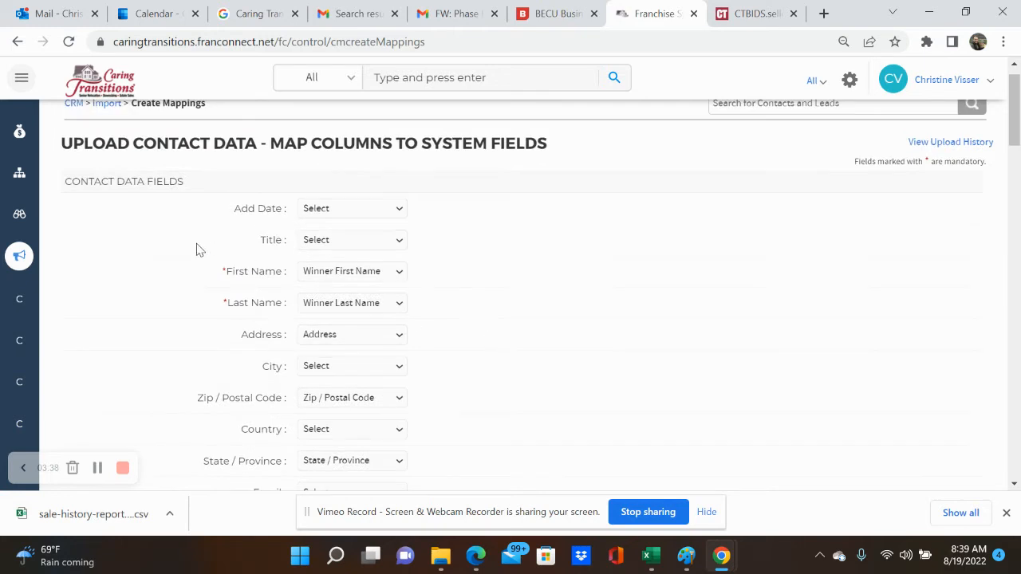
scroll(536, 312, "down", 5)
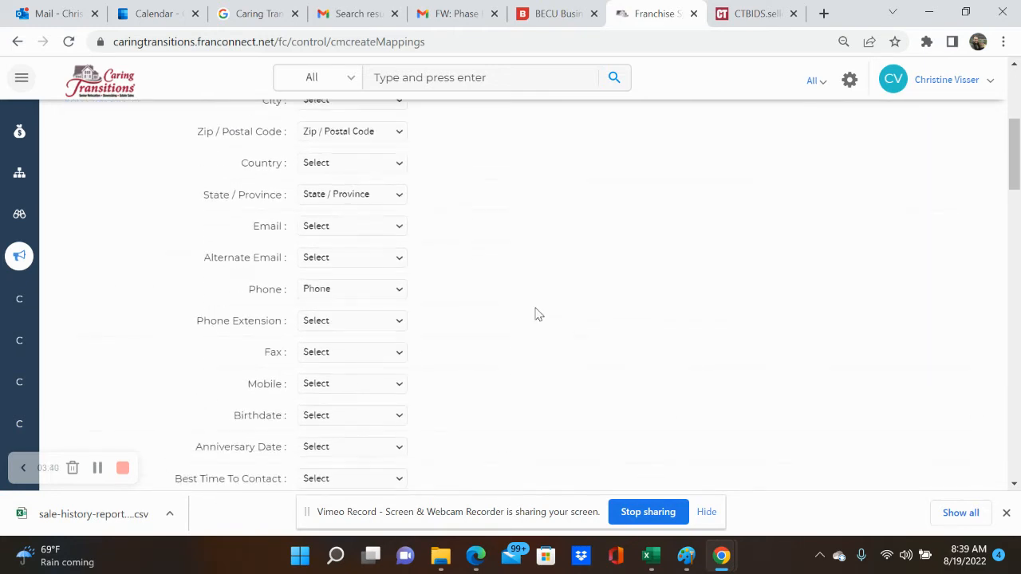
scroll(535, 314, "down", 5)
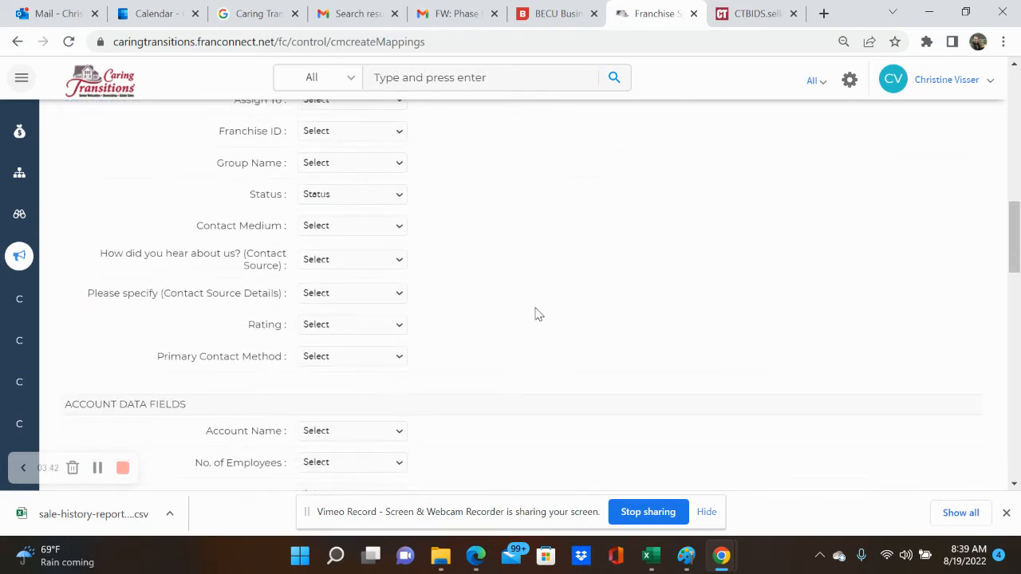
scroll(535, 313, "down", 8)
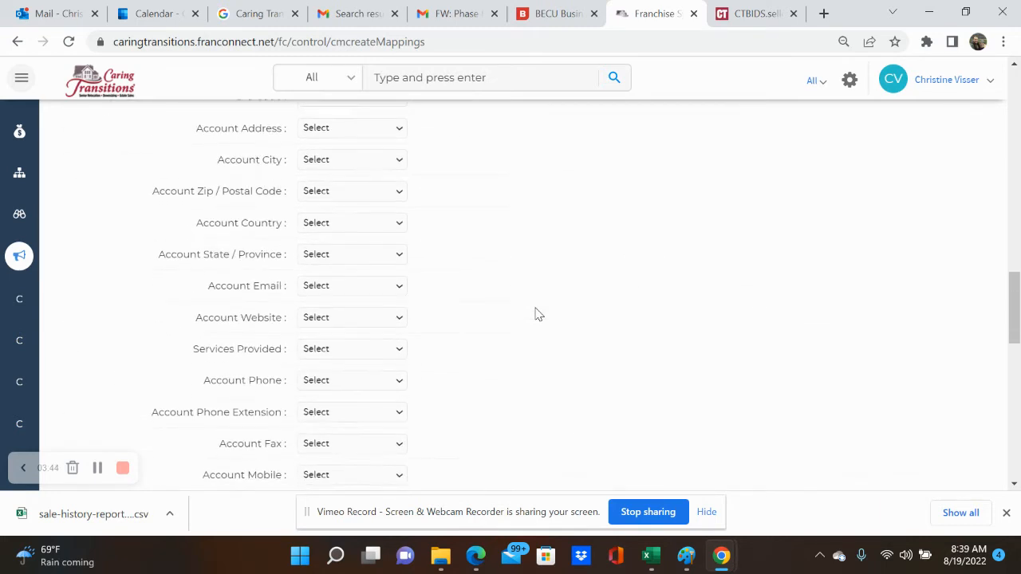
scroll(535, 311, "down", 4)
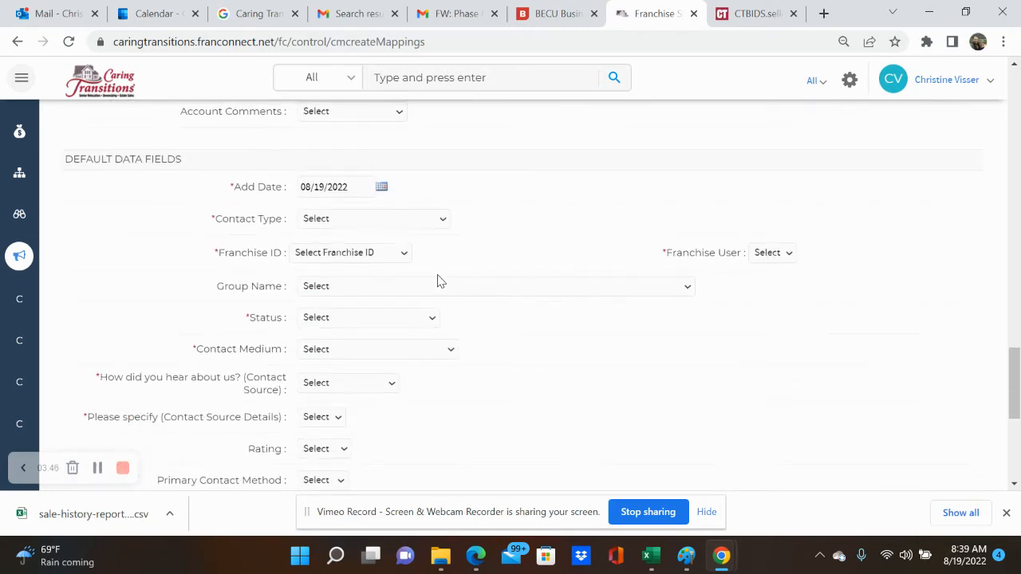
Step: Set the default Contact Type to CTBIDS Bidder, choose the first listed franchise ID, and select the signed-in account holder as franchise user
left_click(370, 220)
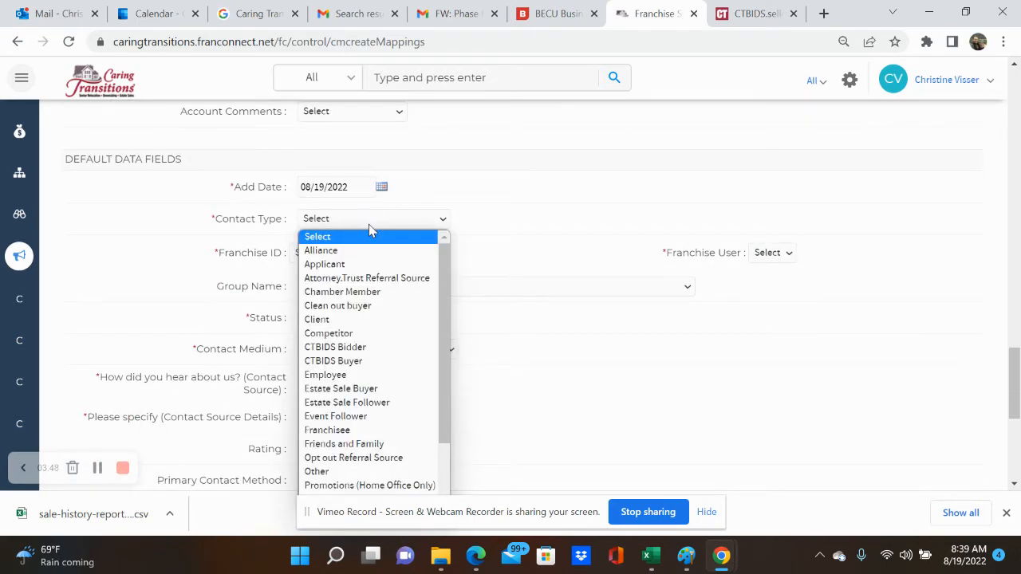
left_click(369, 349)
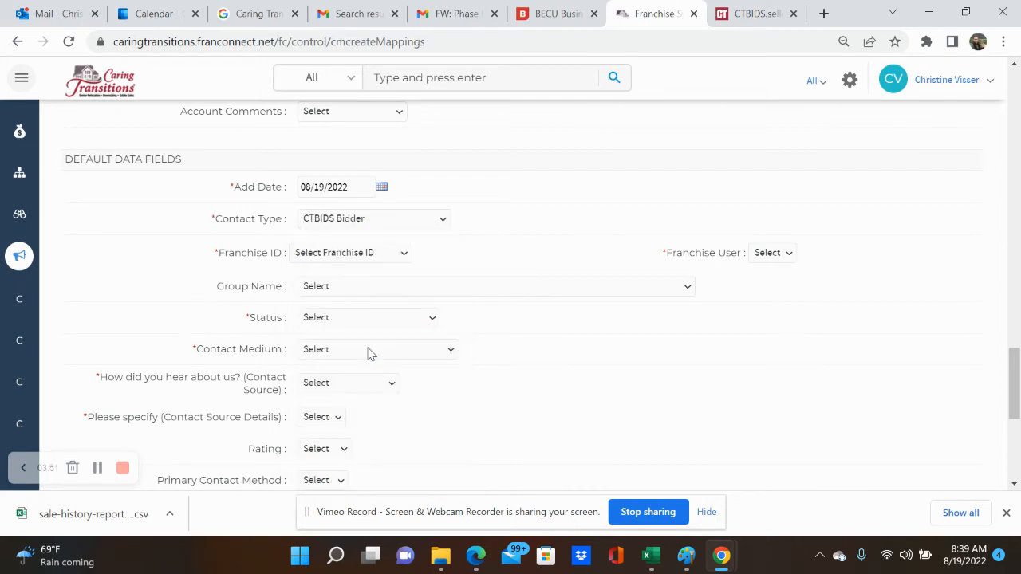
left_click(378, 255)
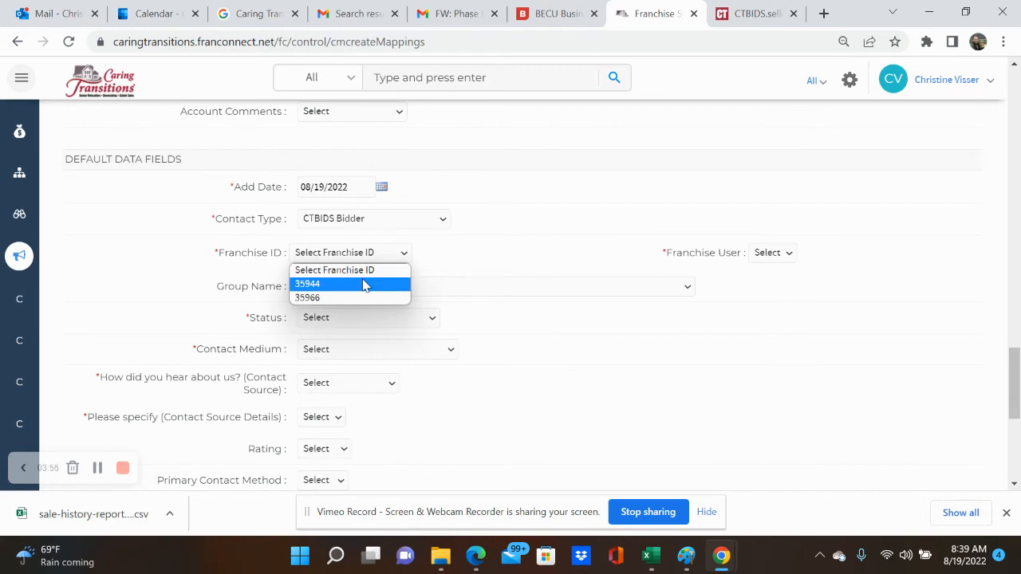
left_click(364, 284)
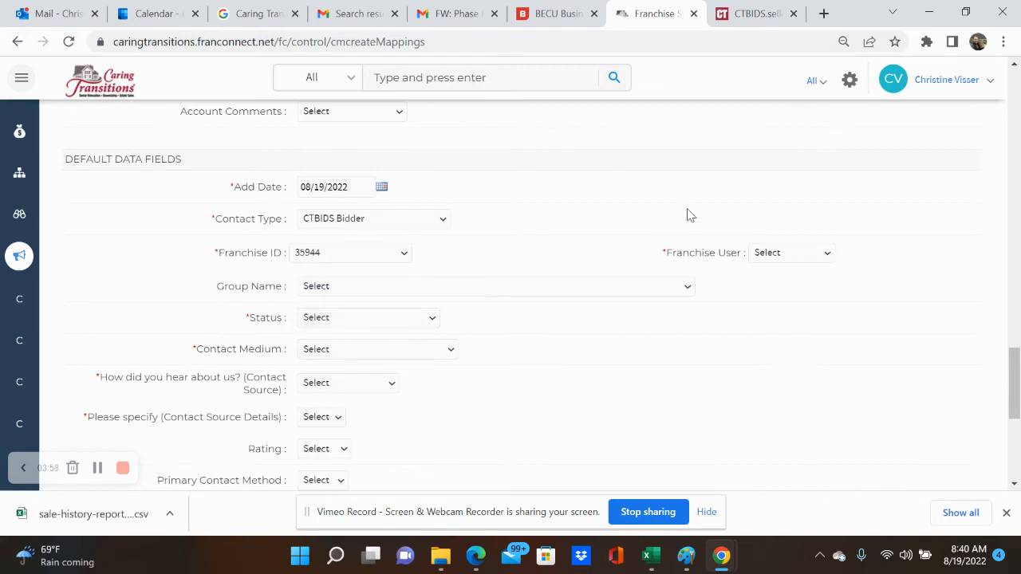
left_click(764, 256)
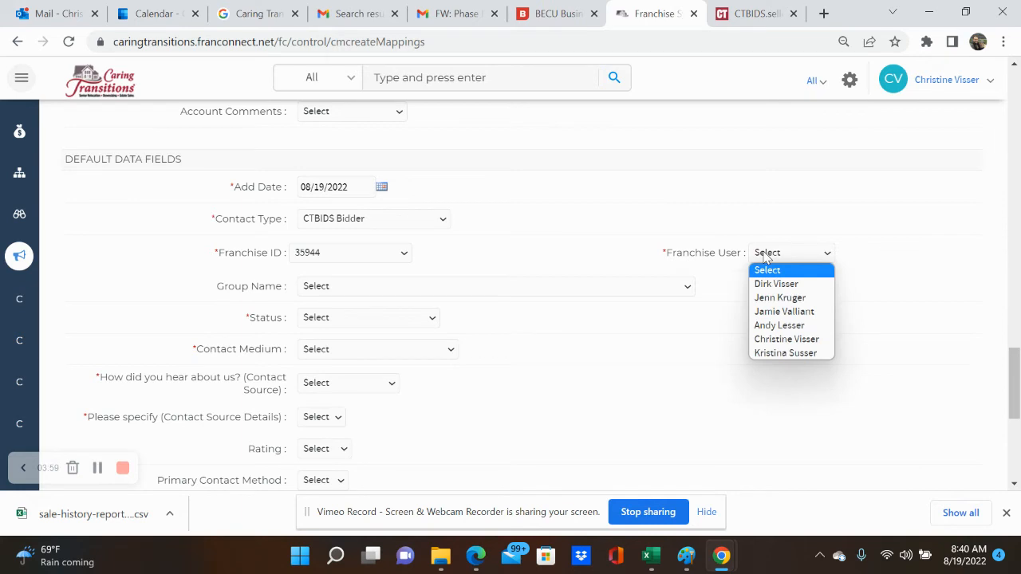
left_click(770, 339)
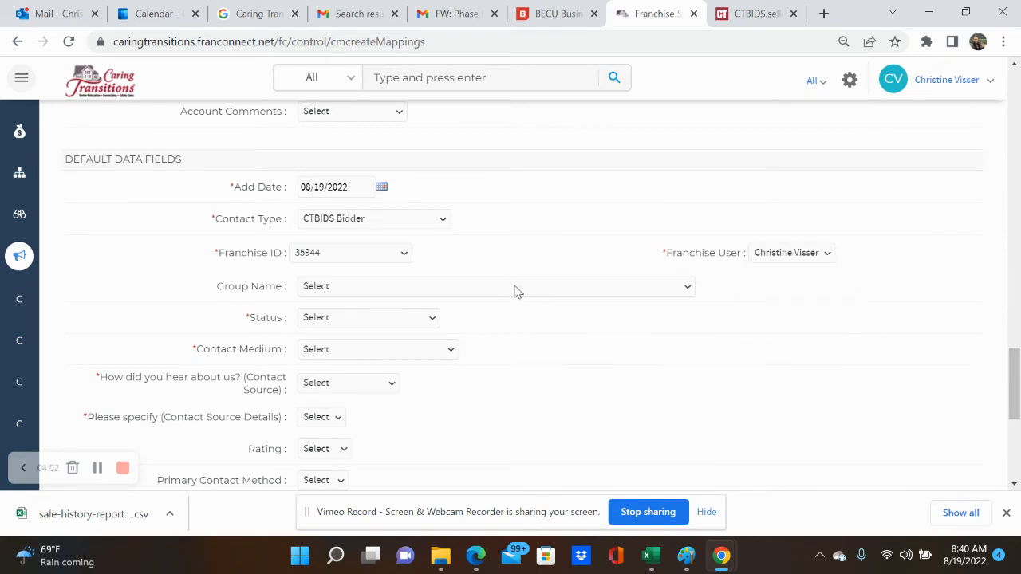
Step: Set the default Status to New and the Contact Medium to CTBIDS
scroll(478, 343, "down", 1)
left_click(396, 250)
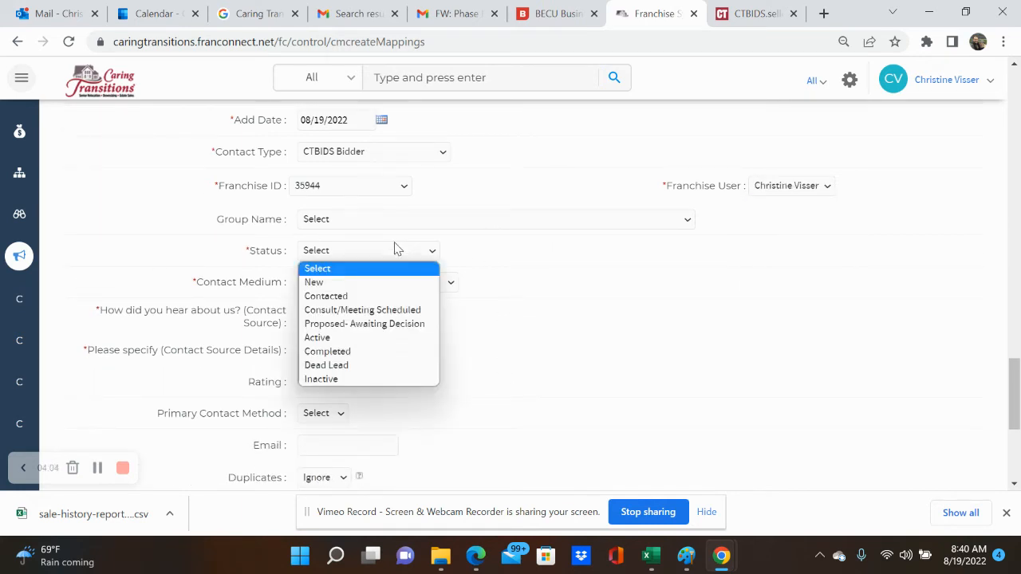
left_click(375, 283)
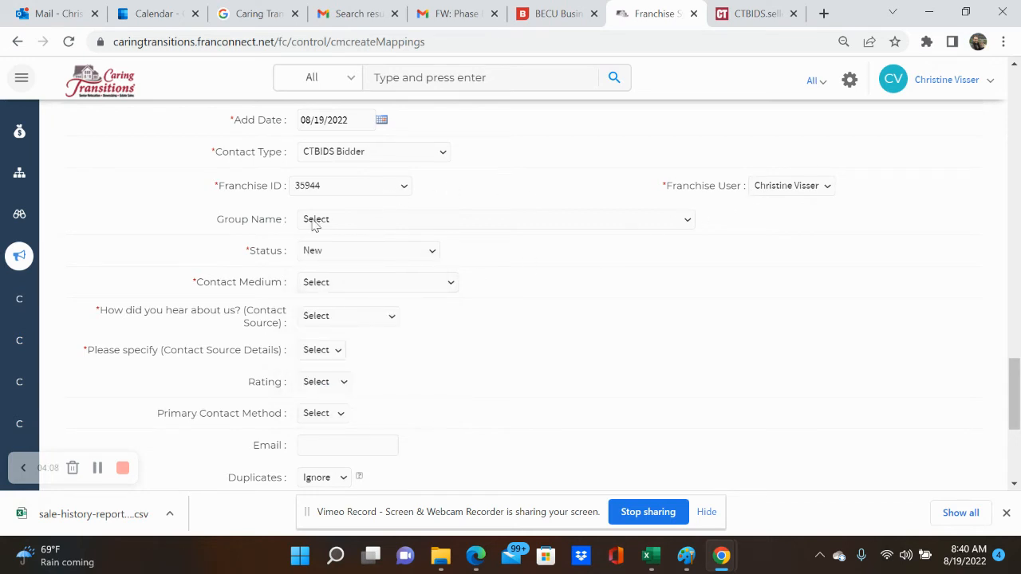
left_click(337, 284)
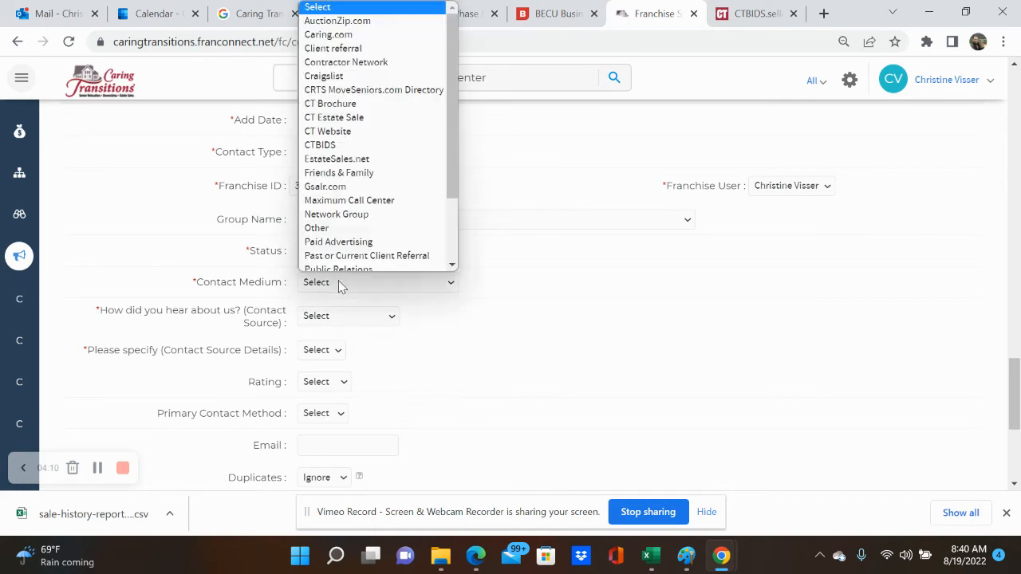
left_click(348, 141)
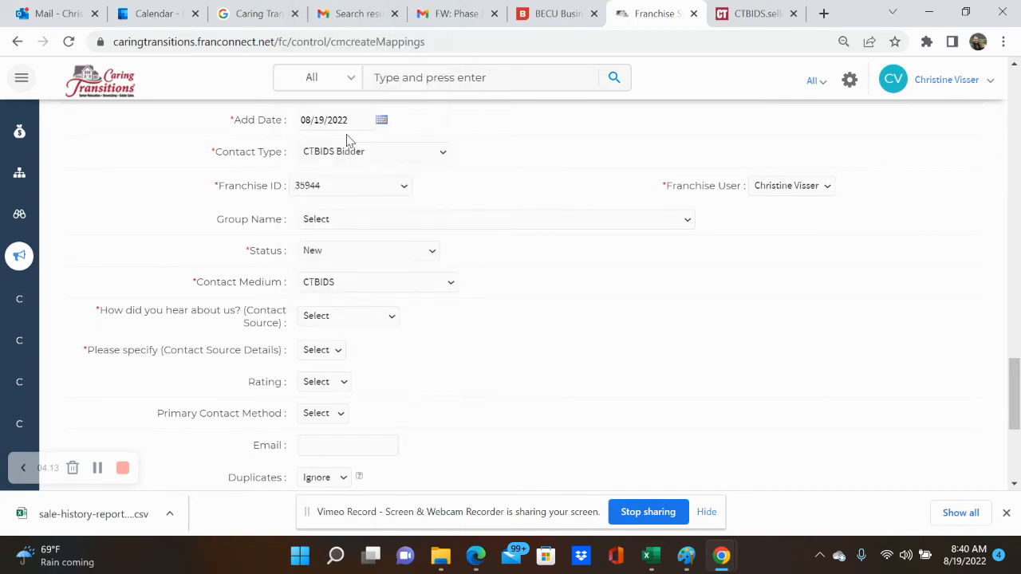
Step: Try Internet as the default contact source and check which contact source details it offers
left_click(348, 317)
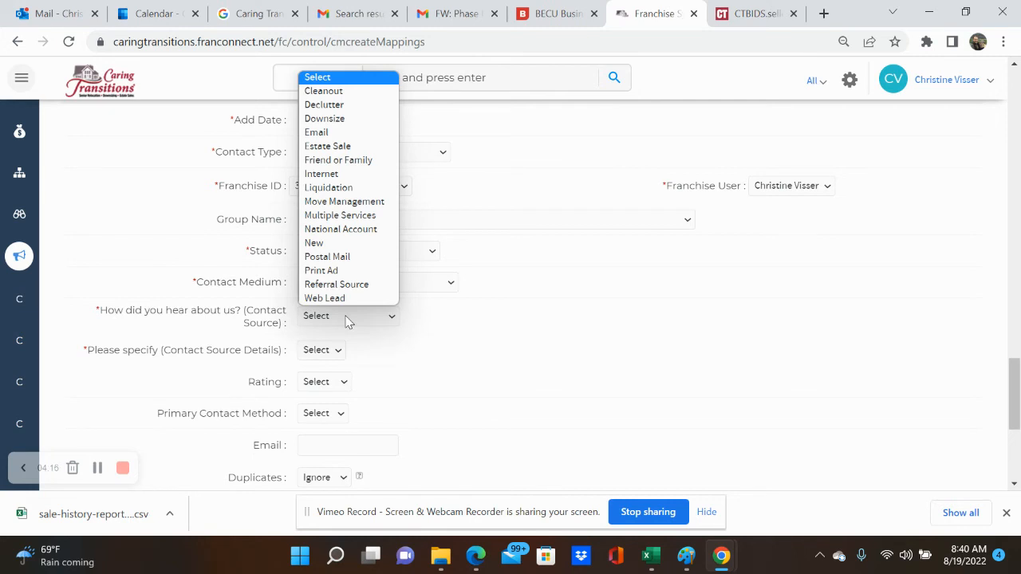
left_click(356, 175)
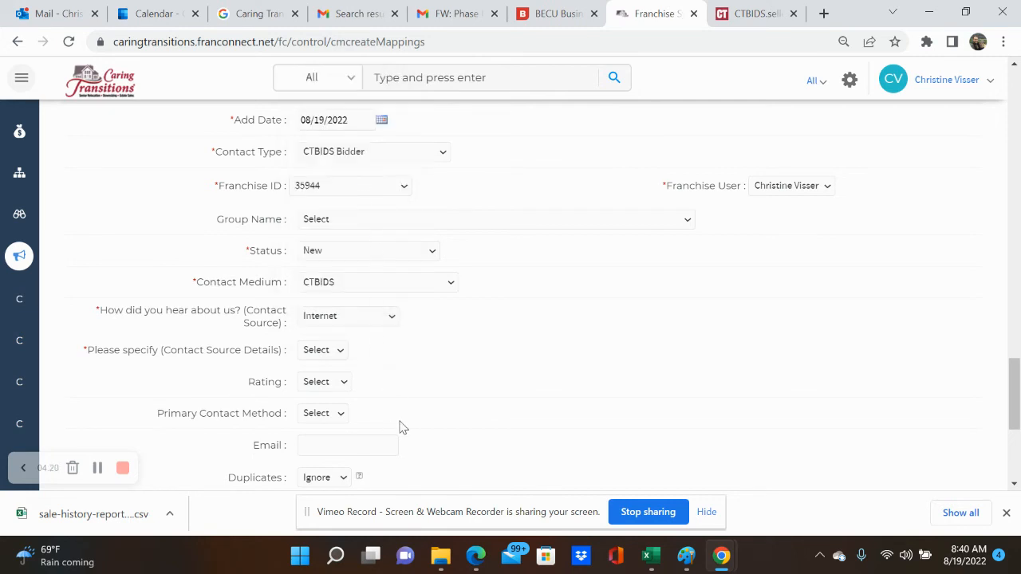
scroll(403, 428, "down", 1)
left_click(337, 335)
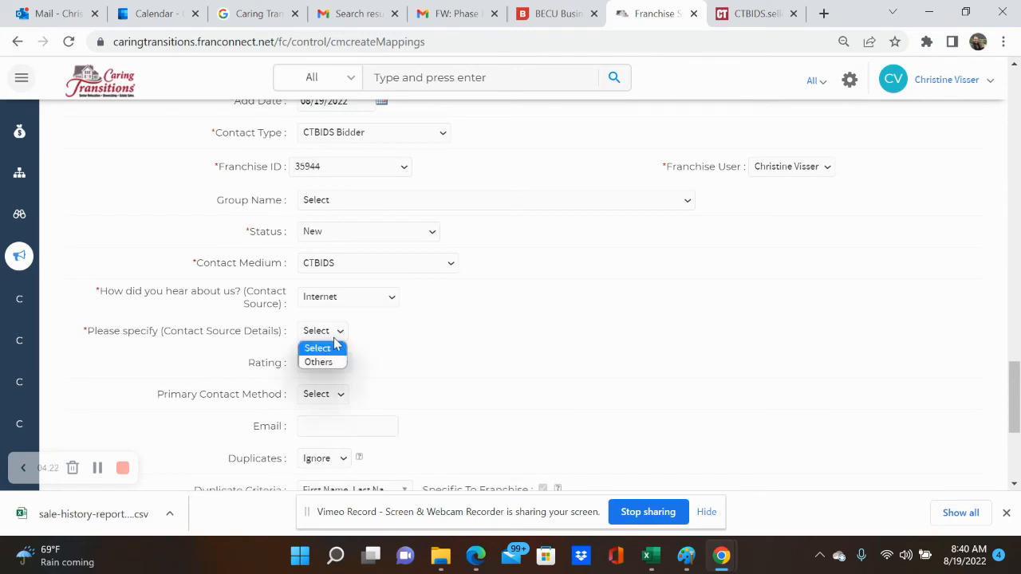
left_click(392, 338)
Step: Set the default contact source to Web Lead and its contact source details to CTBIDS
left_click(381, 302)
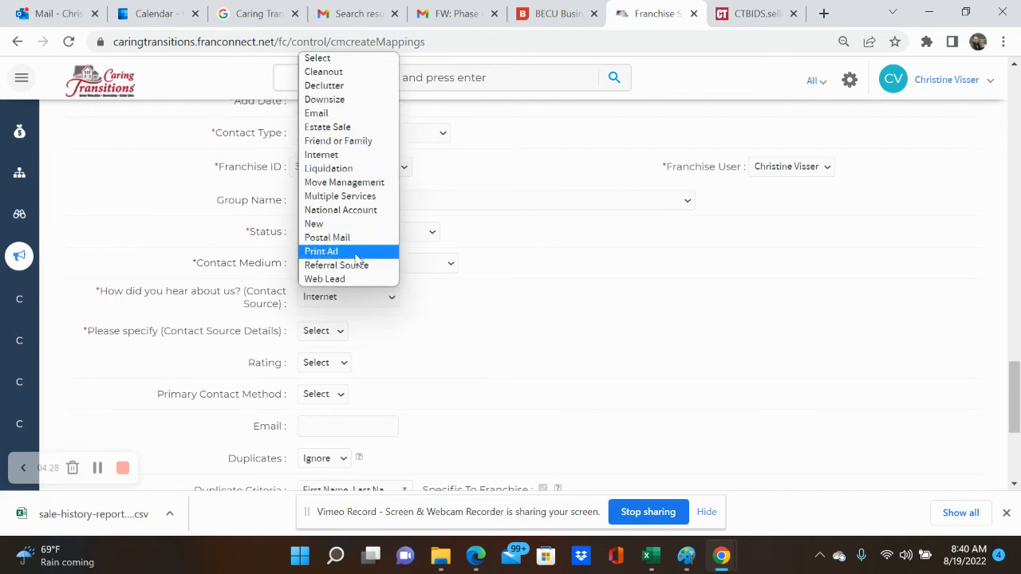
left_click(356, 285)
left_click(353, 333)
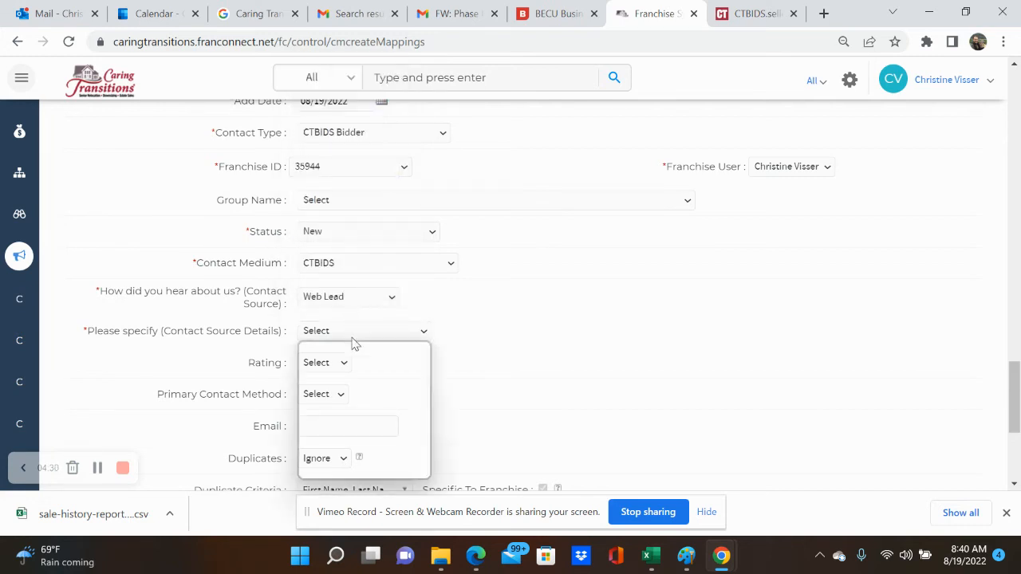
left_click(345, 405)
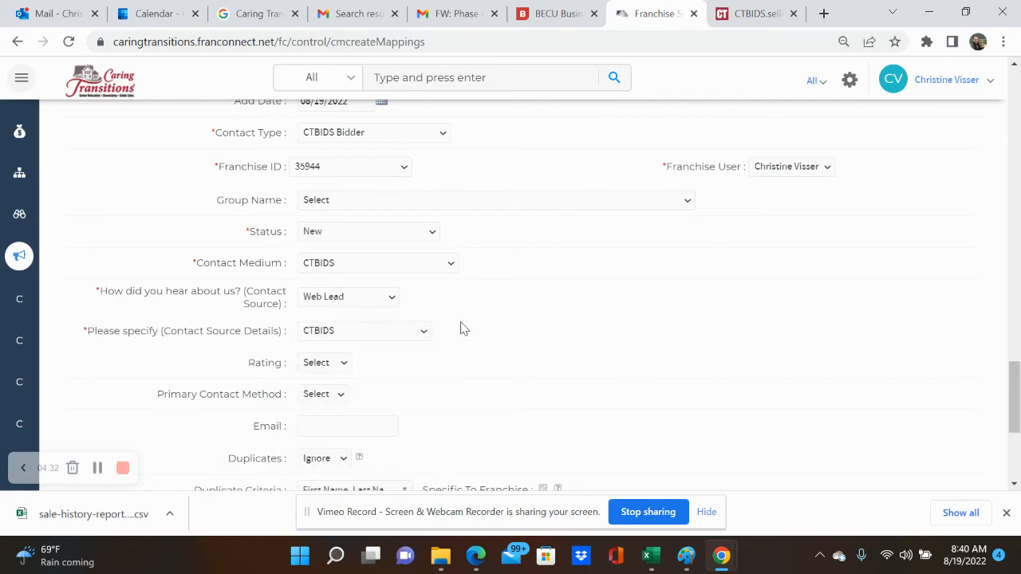
Step: Submit the mappings with the remaining defaults, then confirm the previewed field mappings to import the contacts
scroll(505, 387, "down", 3)
scroll(502, 387, "down", 2)
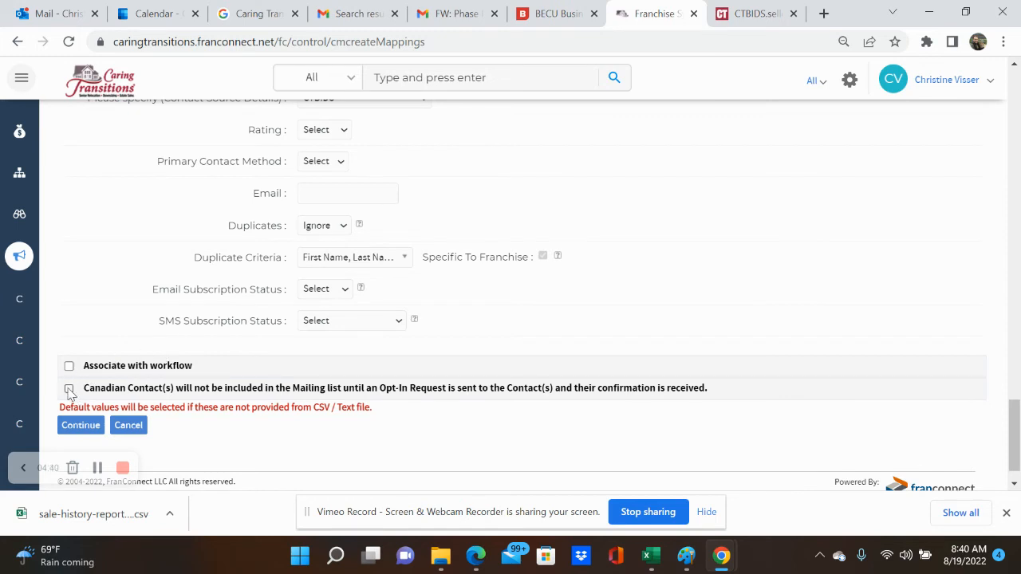
left_click(81, 425)
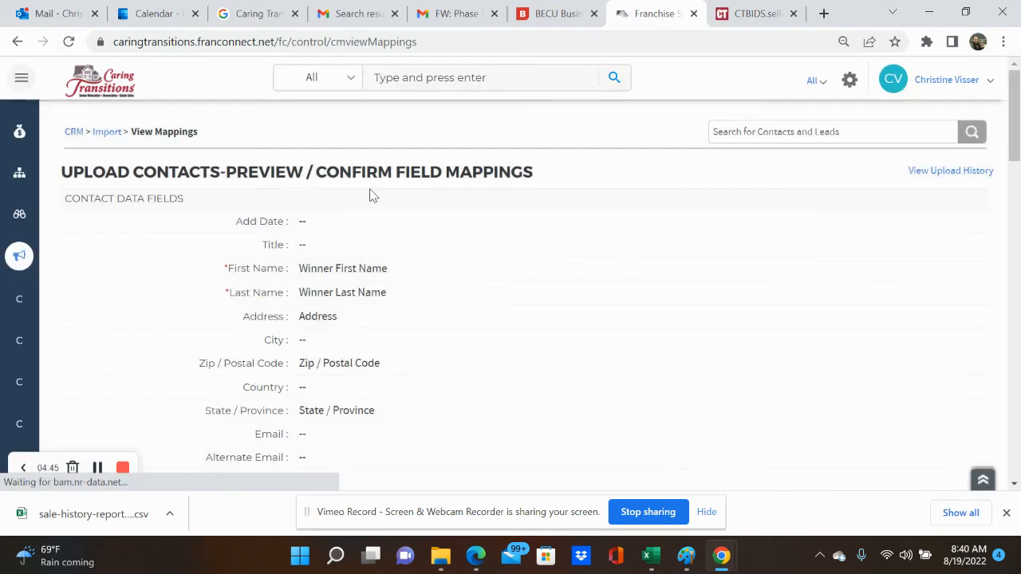
scroll(353, 285, "down", 20)
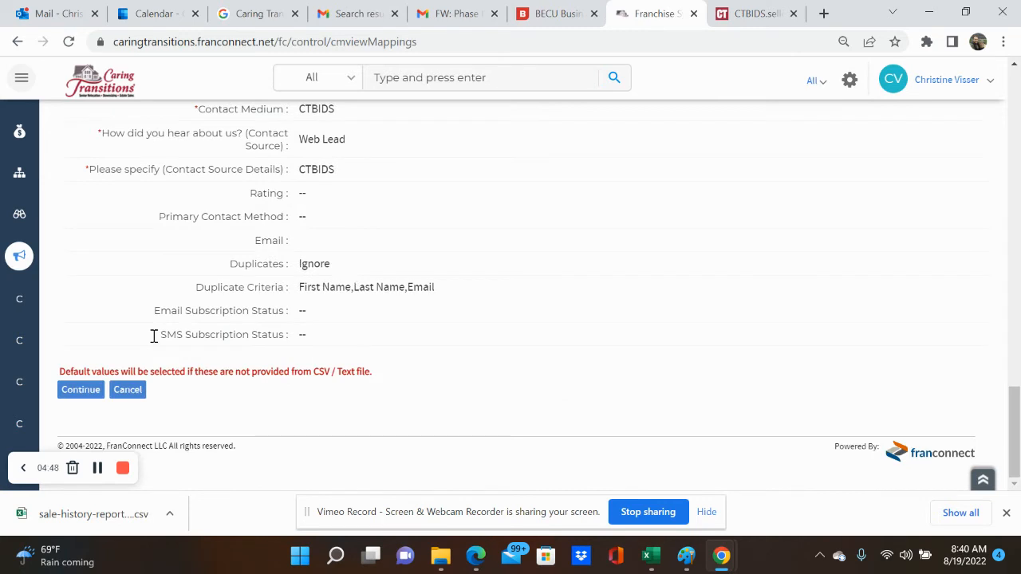
left_click(67, 394)
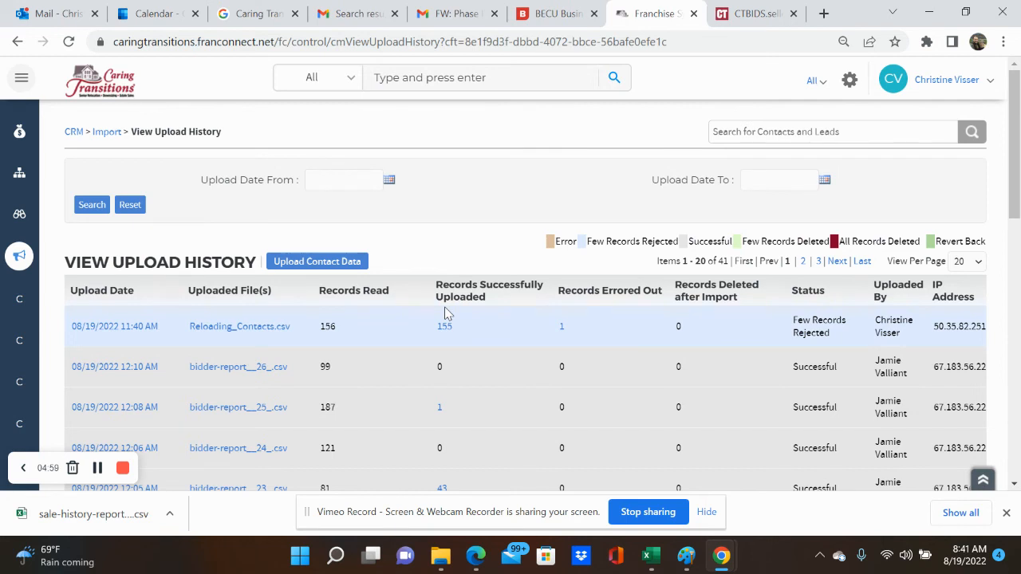
Step: Download the errored-records report for the Reloading_Contacts.csv upload and open it in Excel
left_click(561, 331)
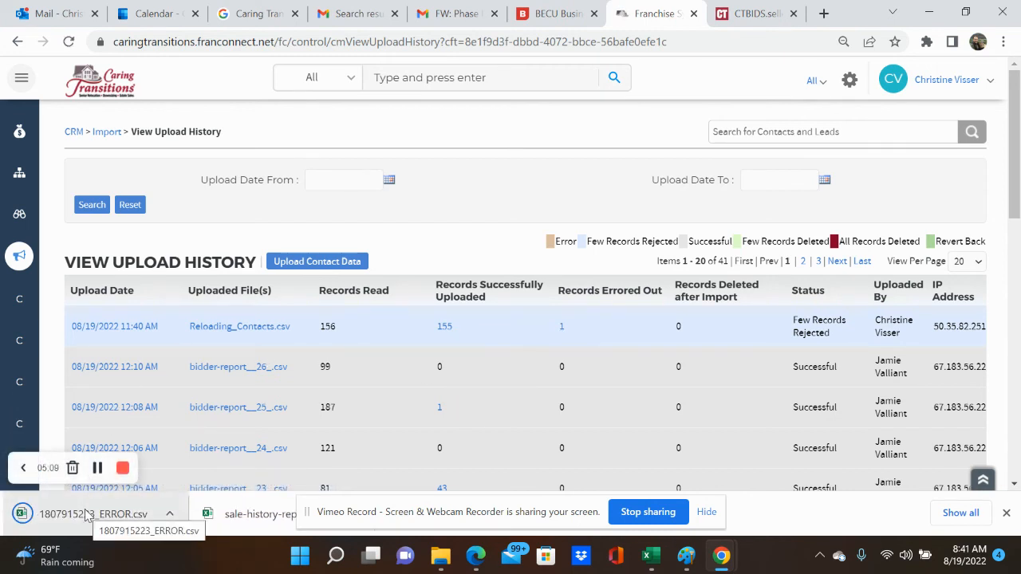
scroll(438, 337, "down", 2)
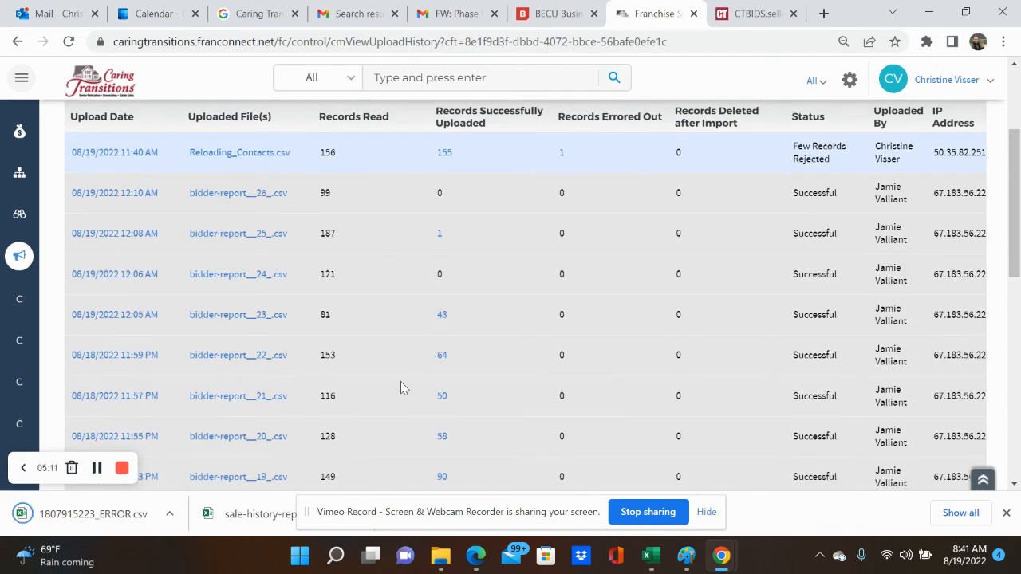
scroll(392, 205, "up", 1)
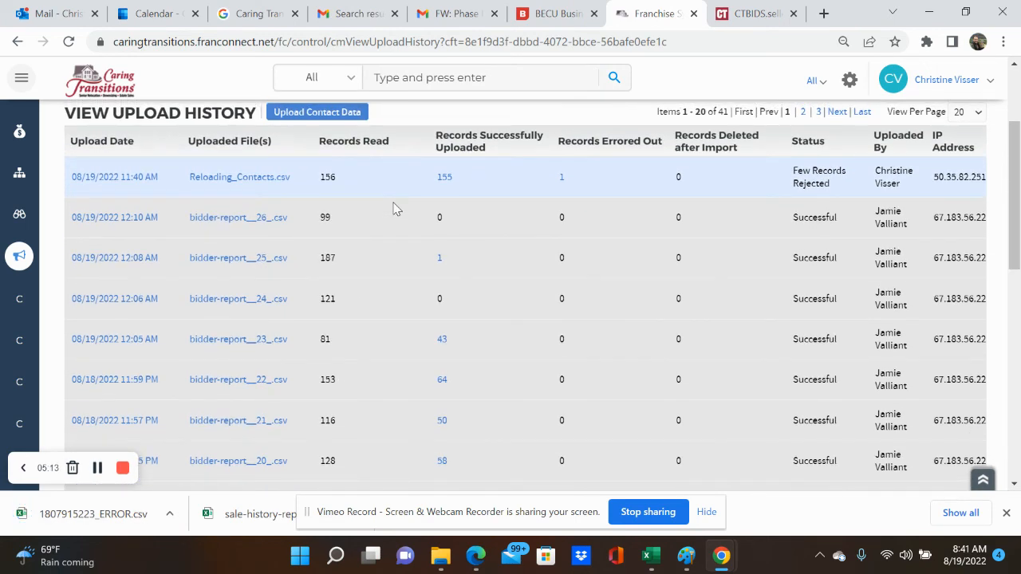
scroll(392, 209, "up", 1)
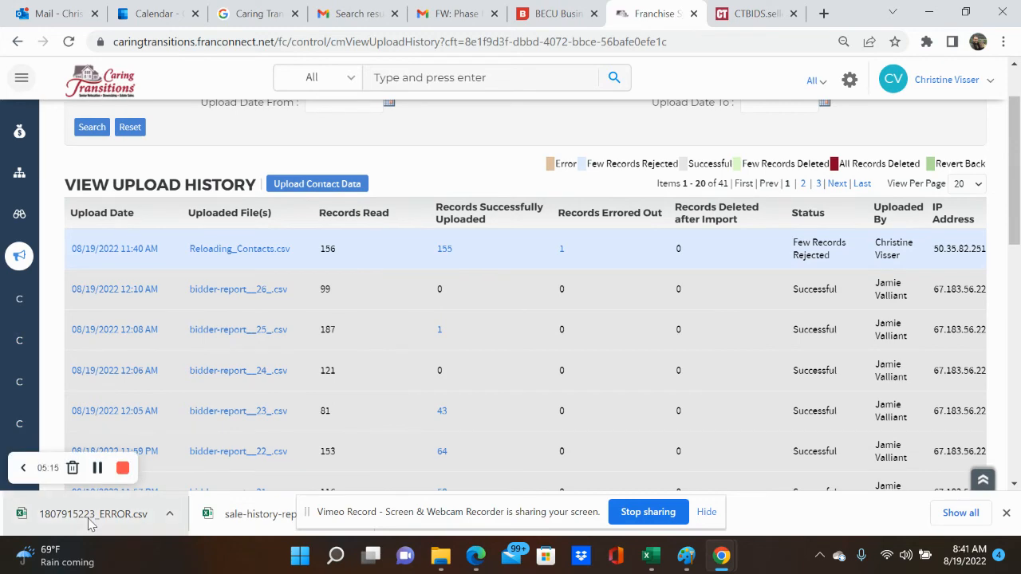
left_click(90, 517)
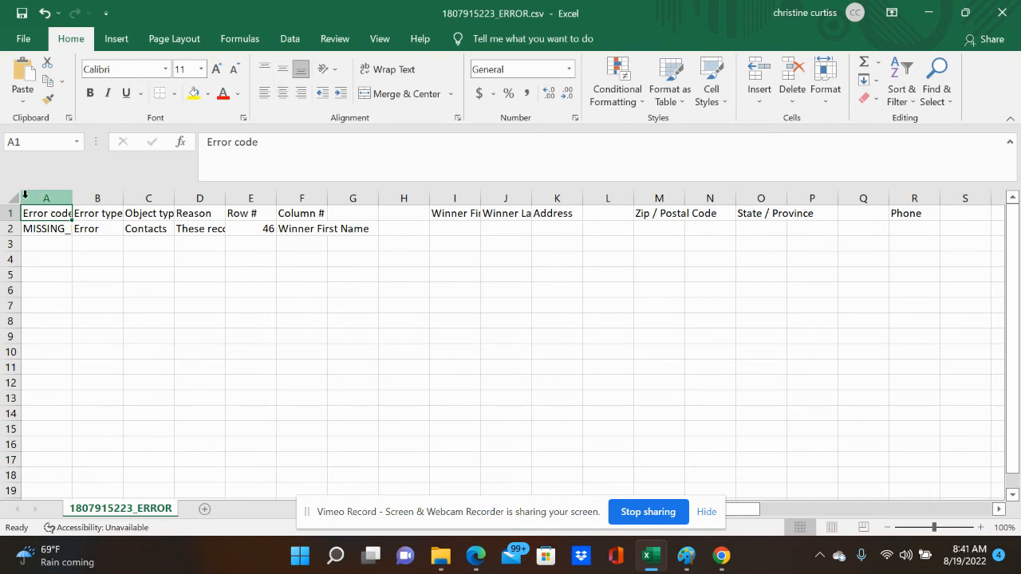
Step: Auto-fit all columns of the error report, then read the rejection reason and the contact data columns
left_click(11, 199)
double_click(72, 197)
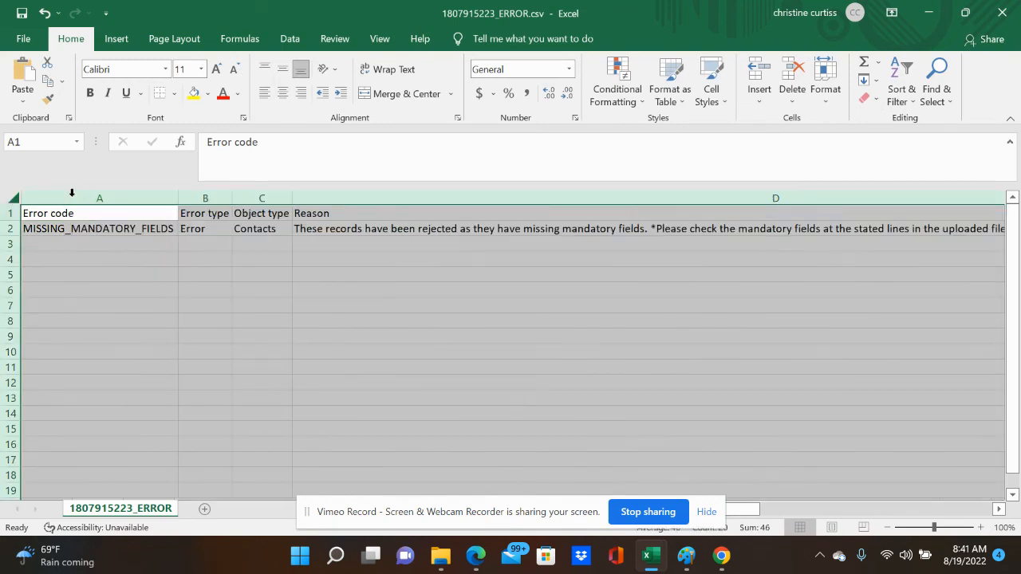
left_click(405, 229)
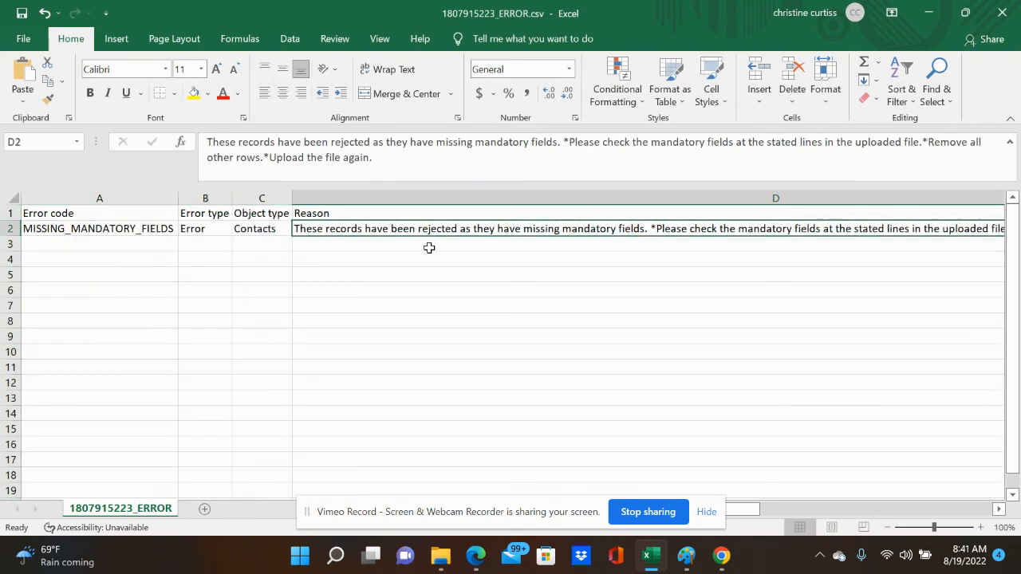
scroll(414, 257, "right", 3)
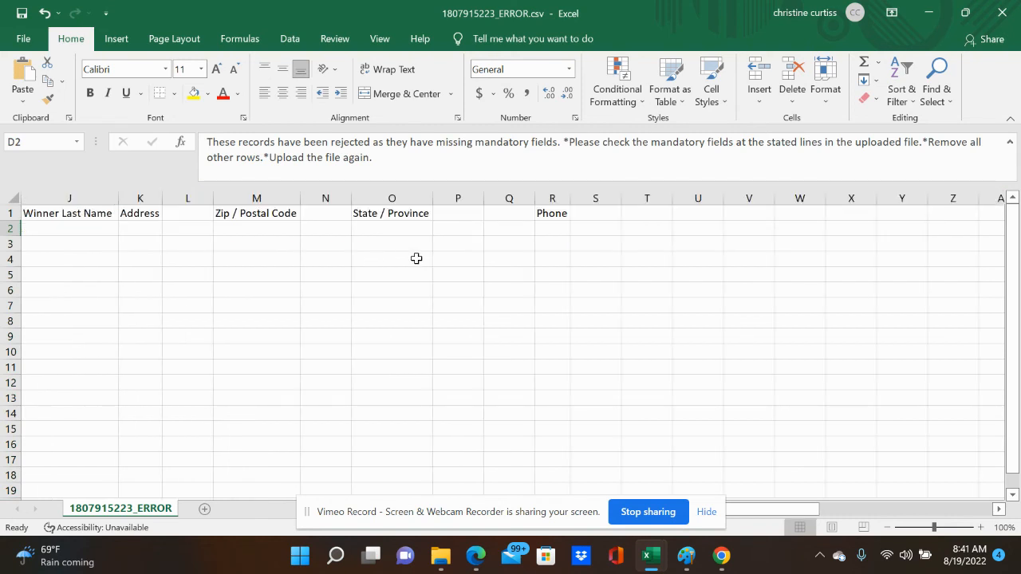
Step: Close the error report without saving changes and switch back to the FranConnect upload history in Chrome
scroll(416, 259, "left", 3)
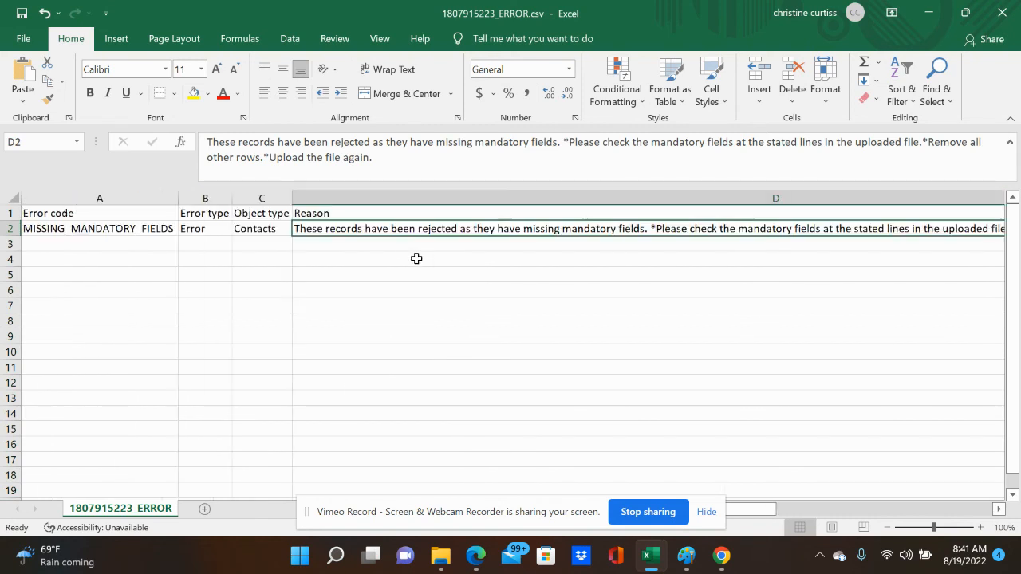
left_click(264, 224)
left_click(125, 213)
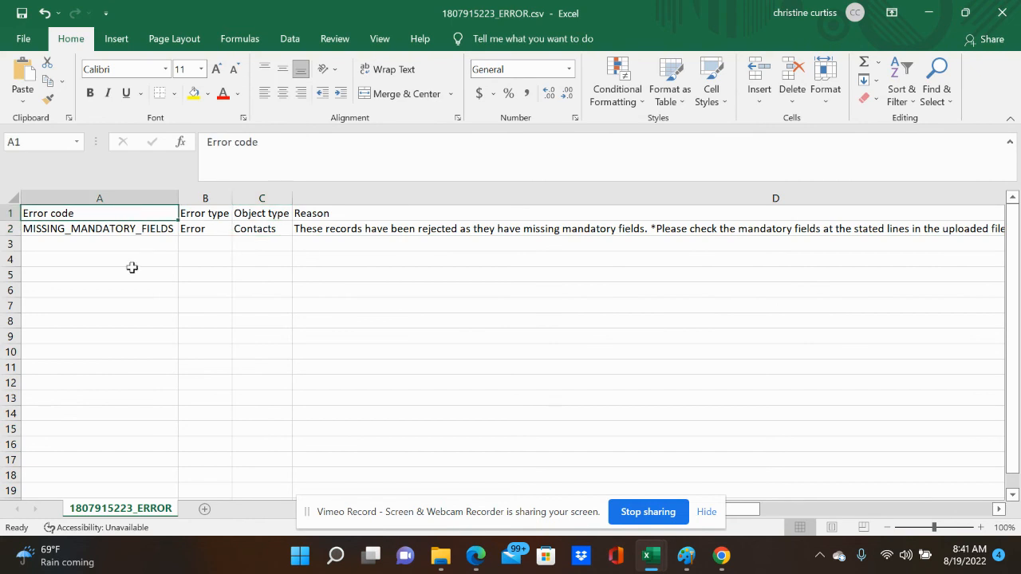
left_click(1002, 12)
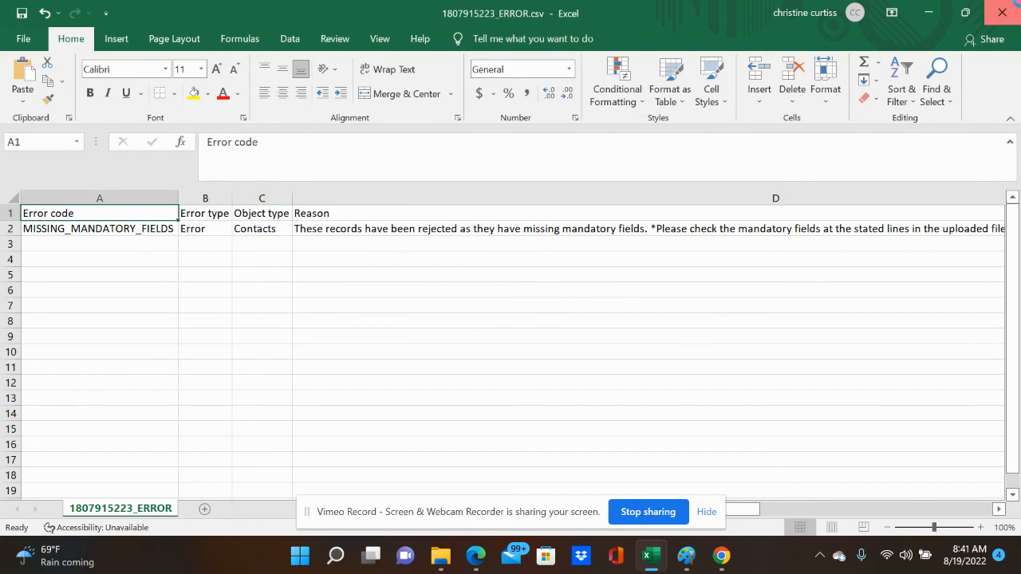
left_click(511, 293)
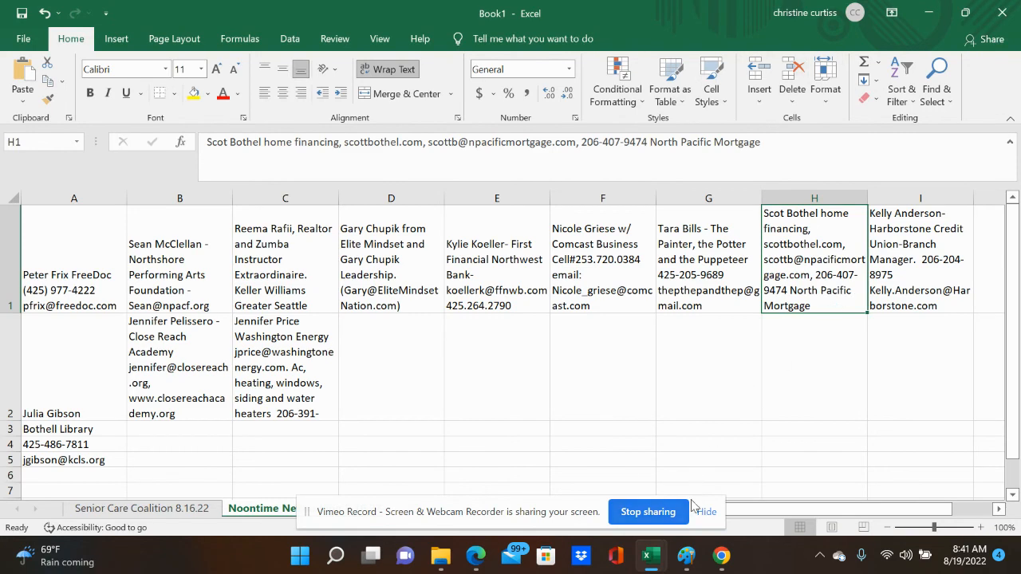
mouse_move(721, 556)
left_click(678, 434)
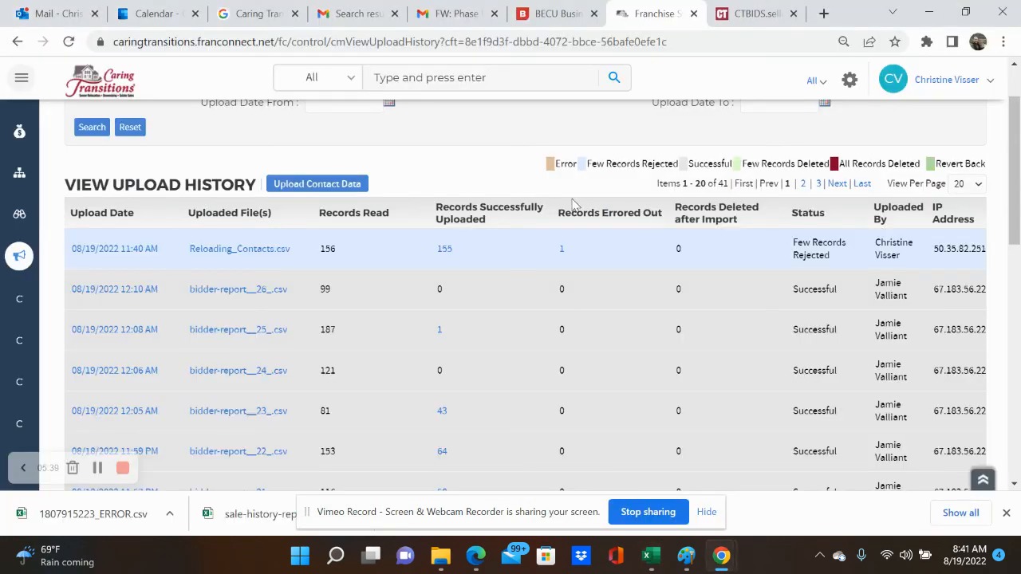
Step: Review the upload history, comparing records read, successfully uploaded and errored out for Reloading_Contacts.csv and the earlier bidder-report files
scroll(571, 356, "down", 5)
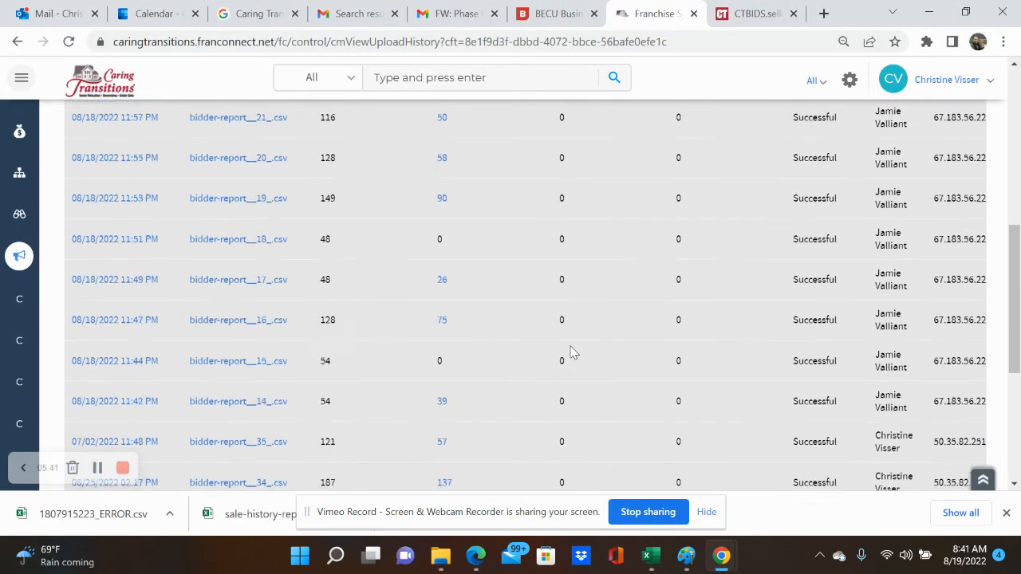
scroll(571, 353, "down", 4)
scroll(571, 353, "up", 6)
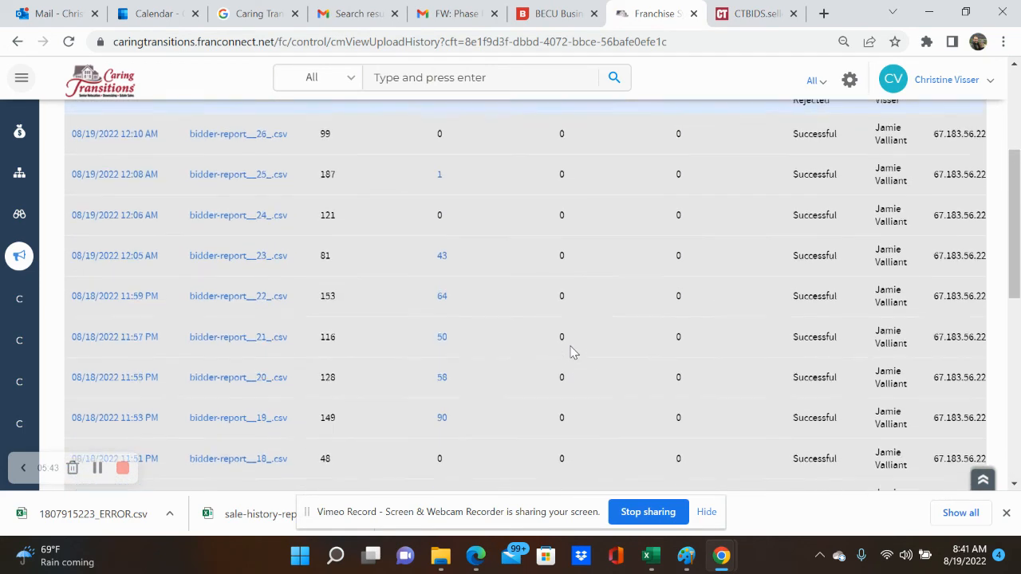
scroll(571, 352, "up", 2)
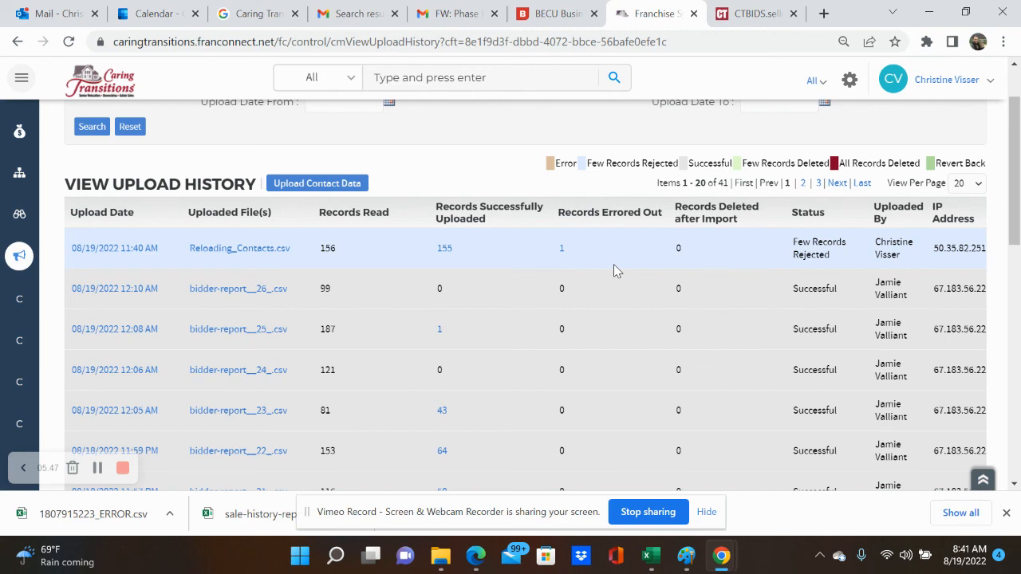
scroll(613, 266, "up", 1)
scroll(602, 343, "down", 1)
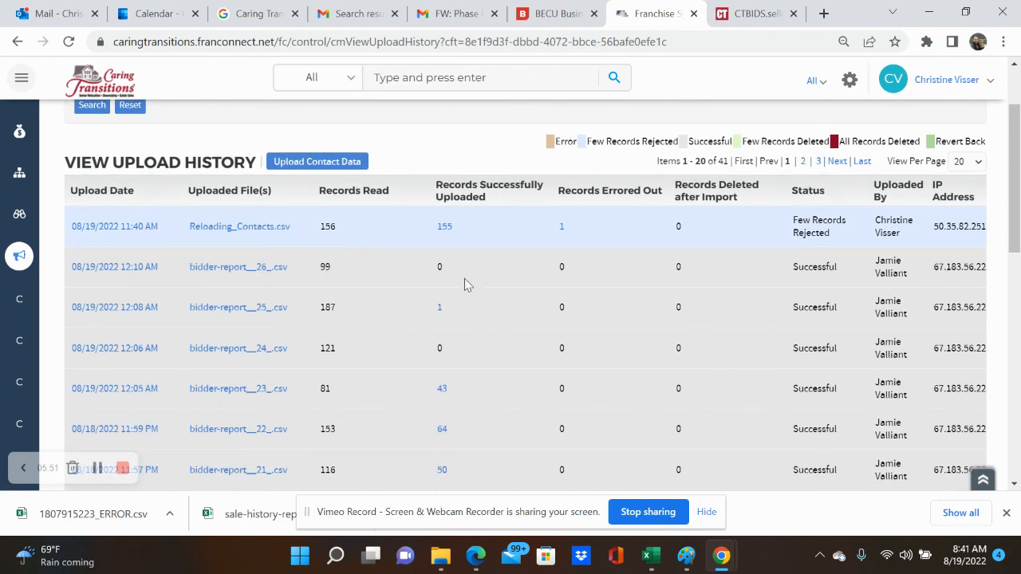
scroll(427, 394, "down", 2)
scroll(373, 431, "down", 1)
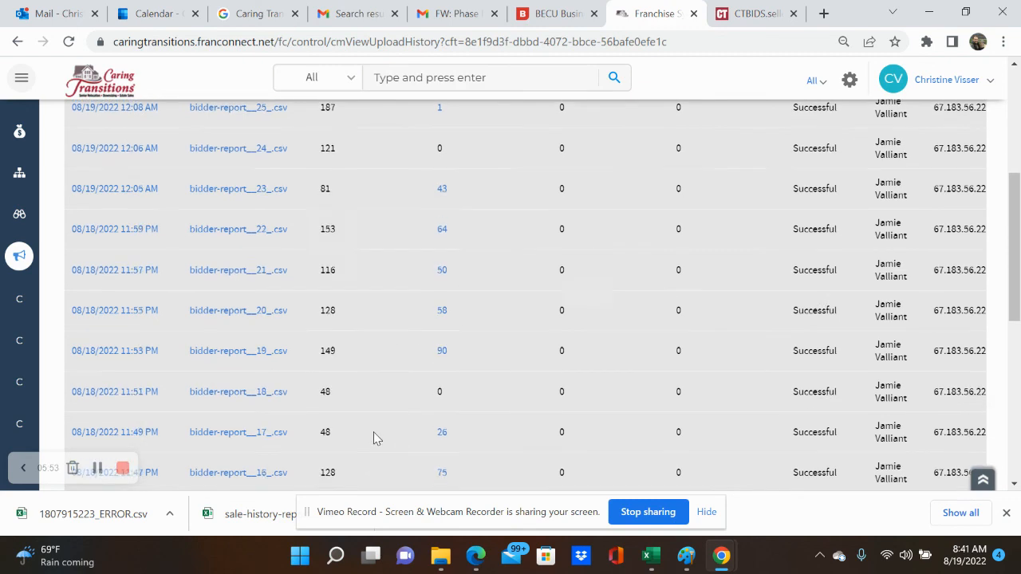
scroll(390, 233, "up", 4)
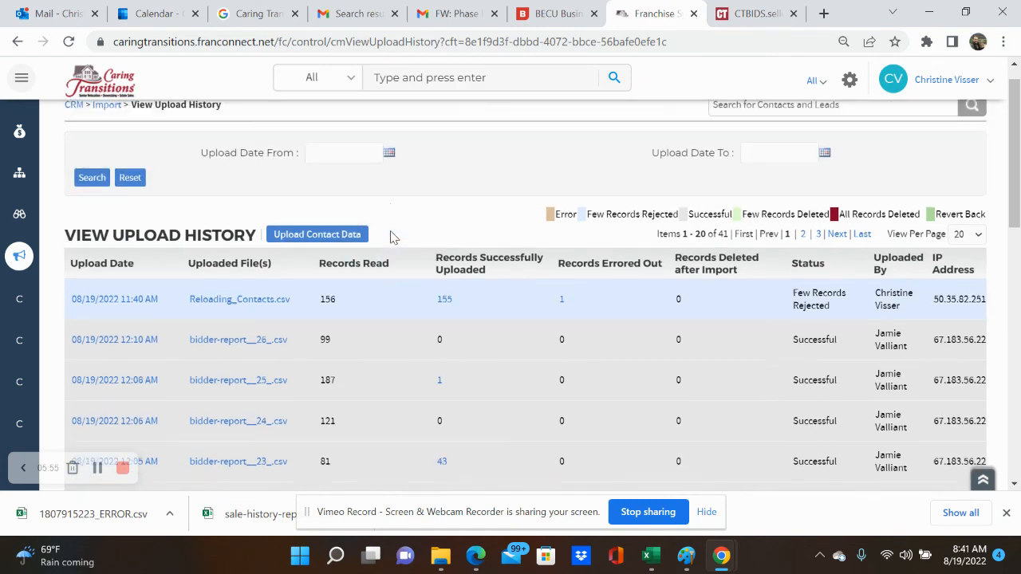